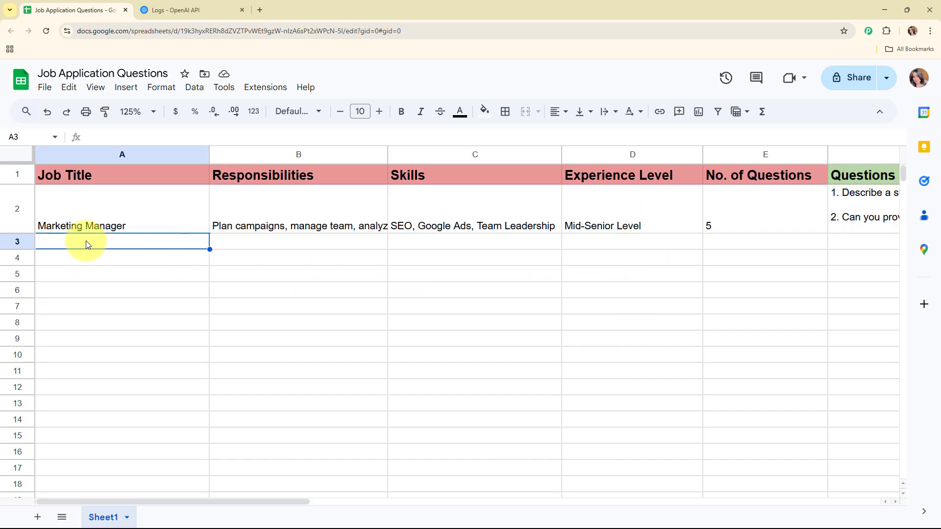
Step: Look at the OpenAI API Logs page and return to the Job Application Questions spreadsheet
click(735, 247)
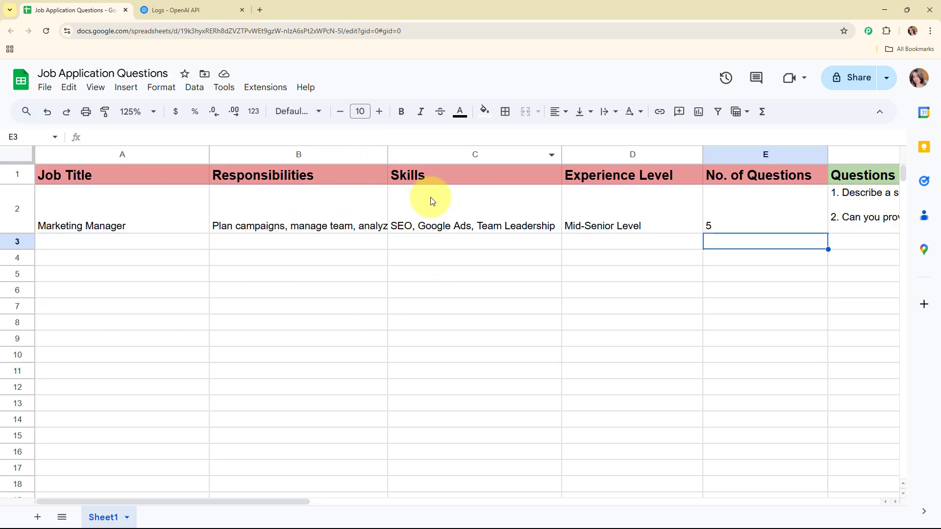
click(197, 9)
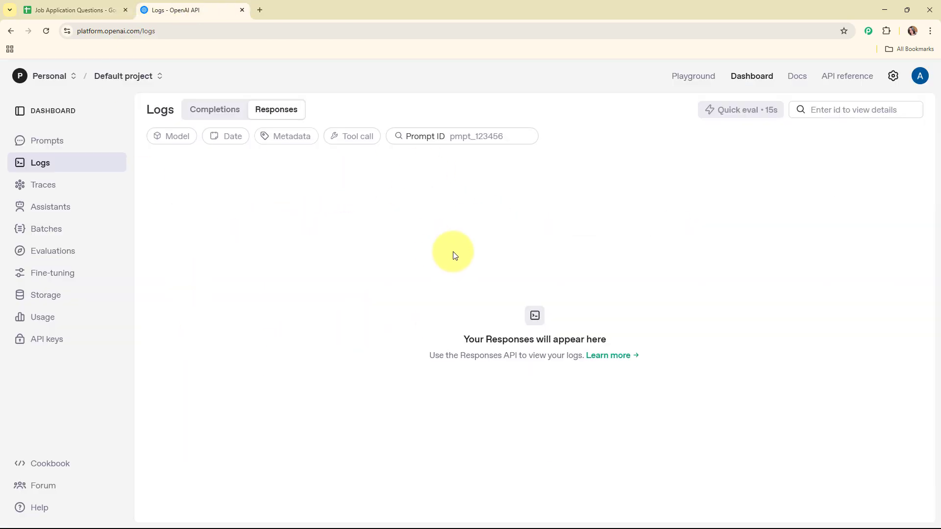
click(96, 10)
Step: Wrap the text in cell F2 of the Questions Generated column
drag(280, 501, 369, 501)
click(728, 206)
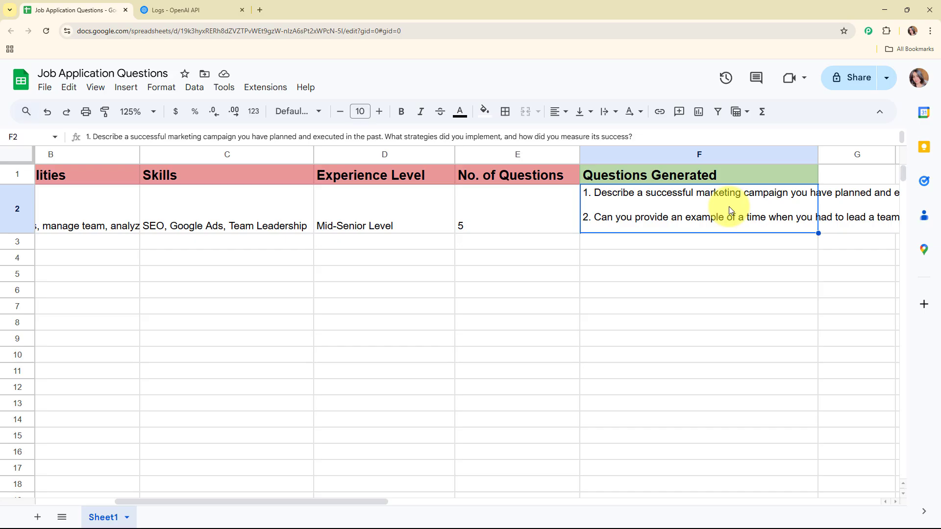
click(608, 111)
click(629, 131)
click(621, 244)
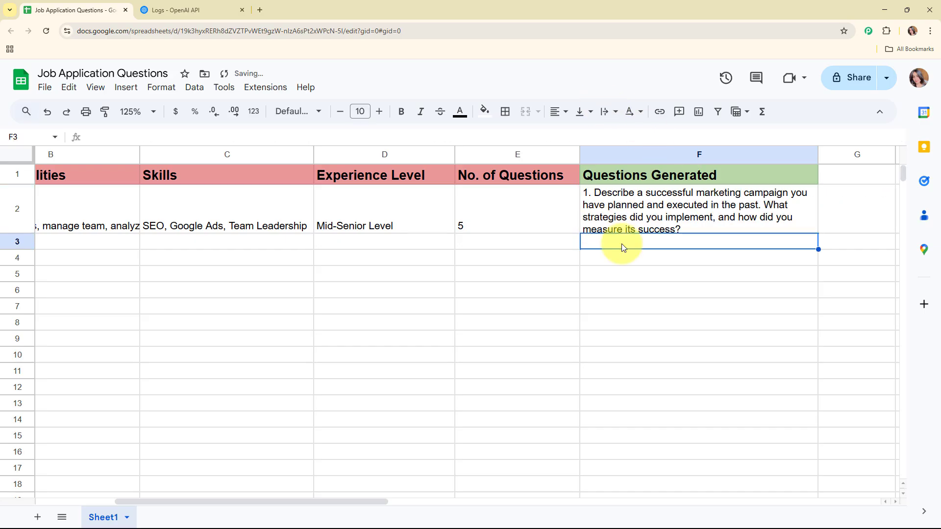
click(683, 211)
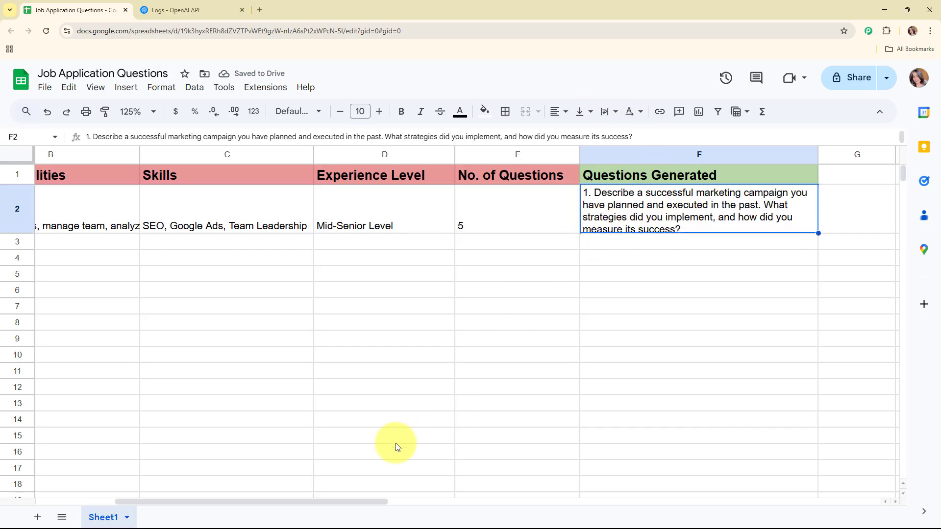
Step: Fill row 3 with a Software Developer job: web development responsibilities, skills JavaScript, React, Node.js, Git, Junior Level and 4 questions
drag(327, 501, 239, 503)
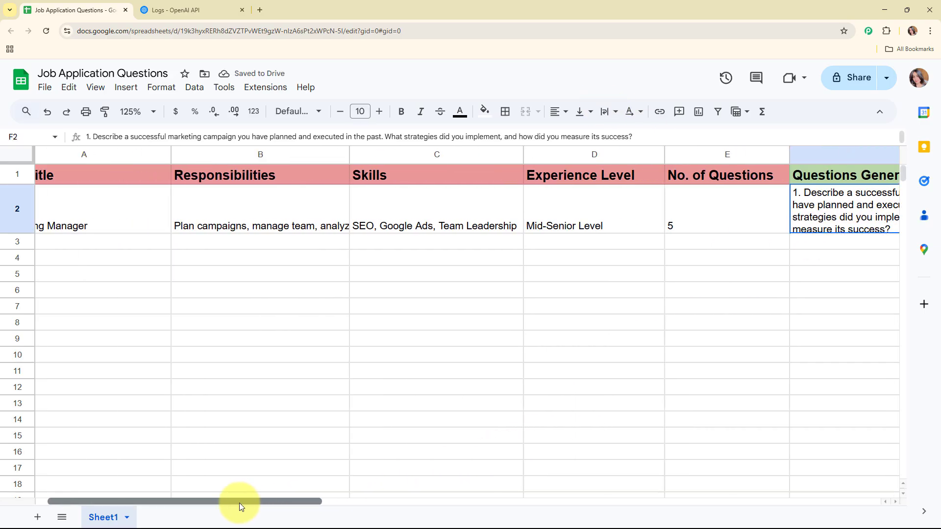
click(134, 245)
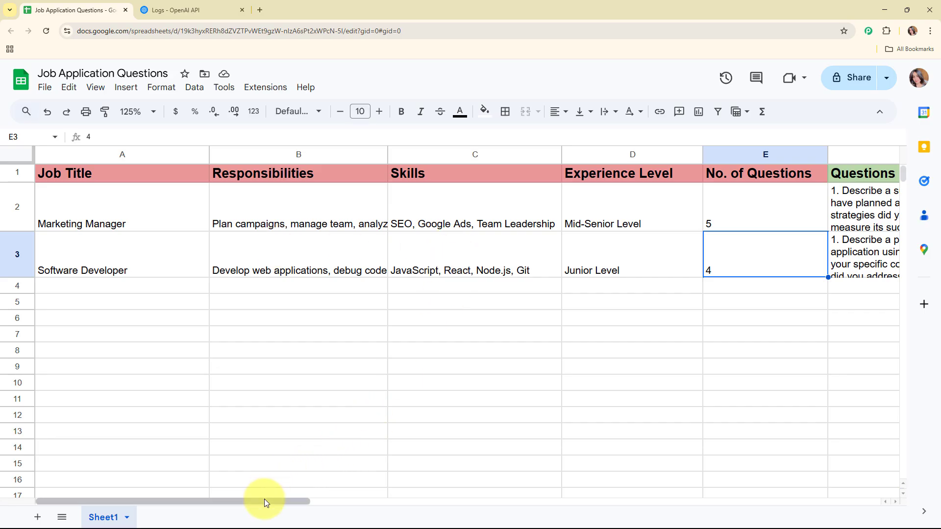
Step: Open the generated questions of the Software Developer row to read them in full, and return to the first empty row
drag(264, 500, 387, 504)
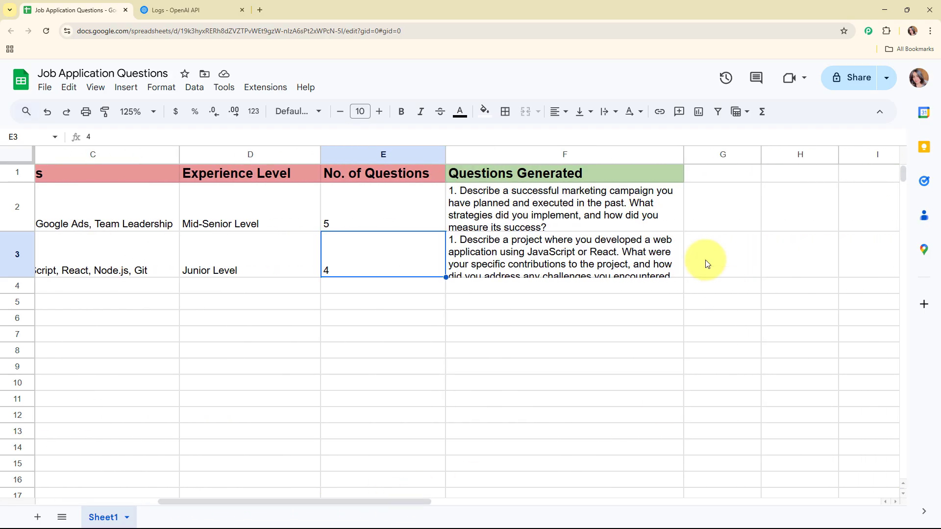
double_click(549, 257)
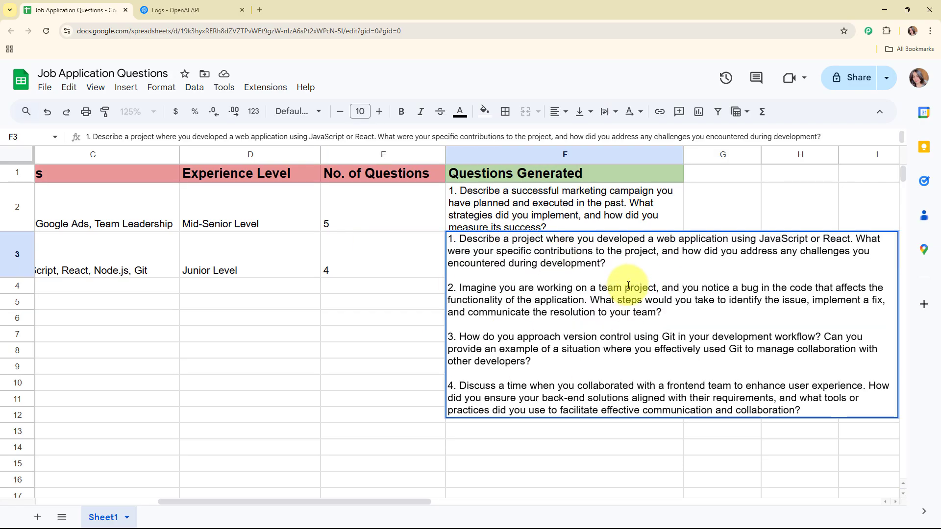
click(216, 289)
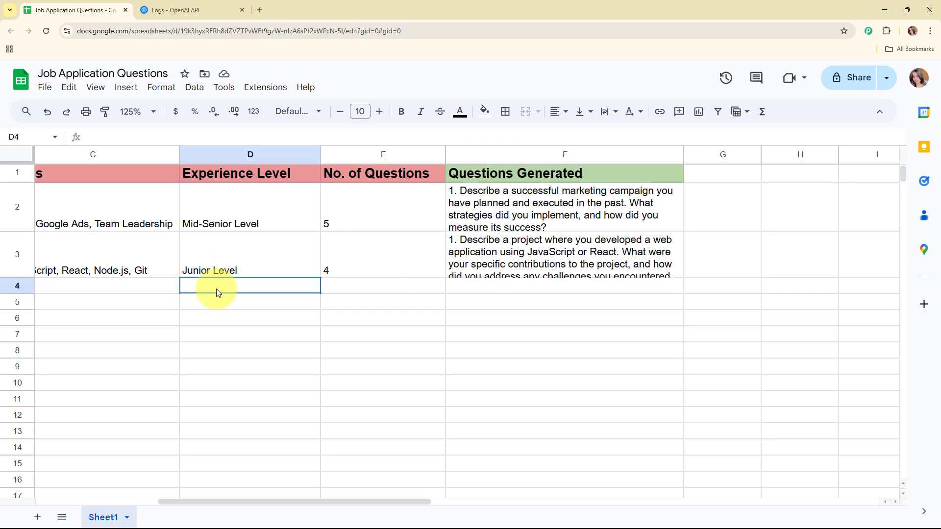
drag(281, 502, 147, 501)
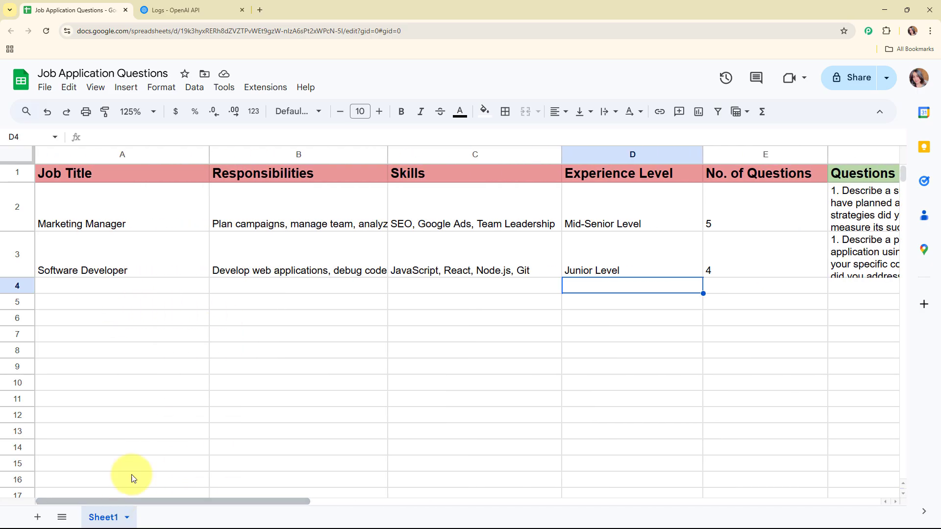
click(133, 290)
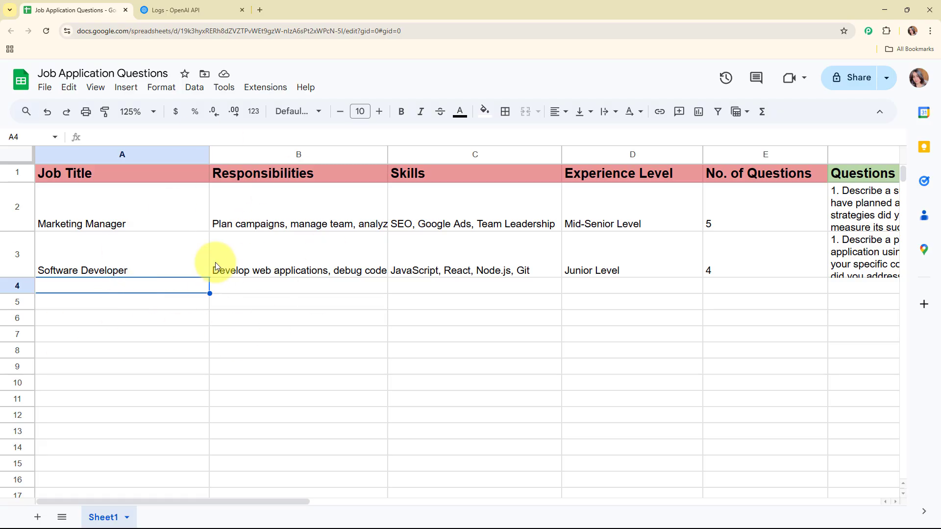
Step: Open the Pabbly Connect website in a new browser tab and sign in to the account
click(260, 10)
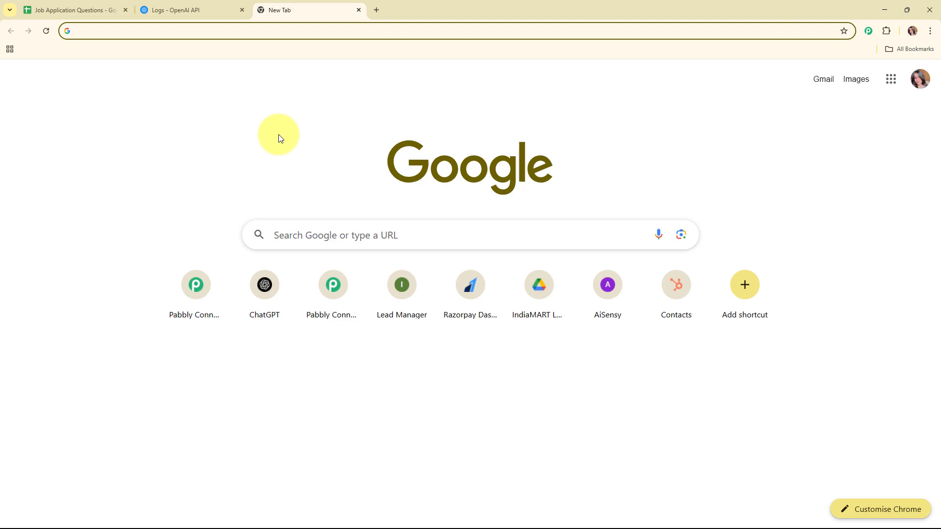
text(pabb)
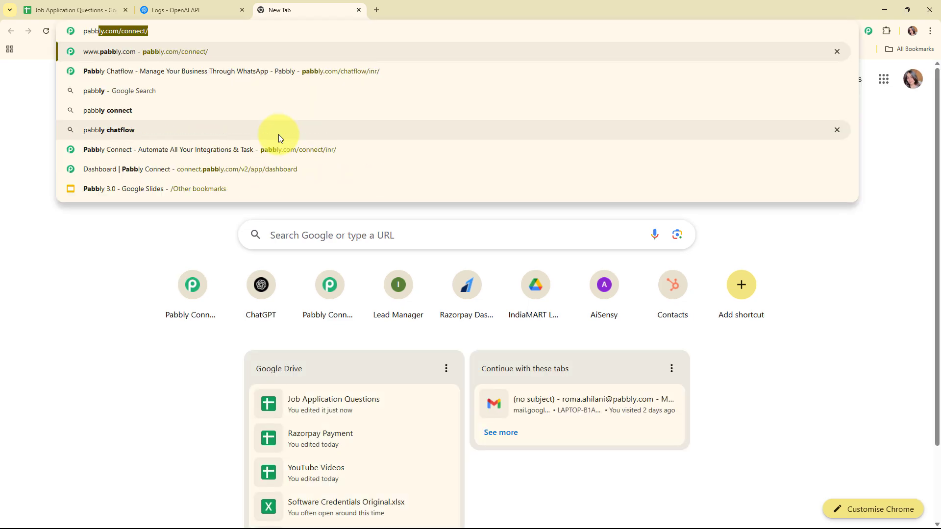
key(Return)
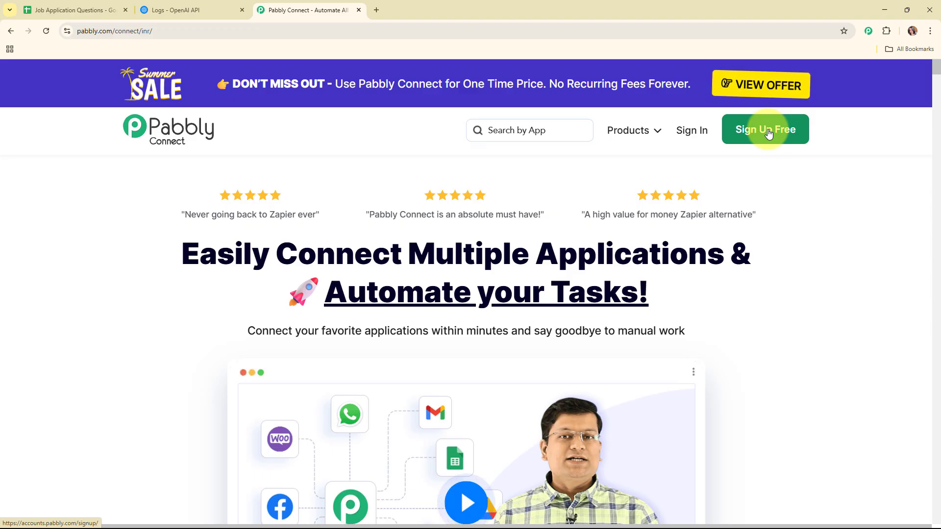
mouse_move(685, 131)
mouse_down()
mouse_move(684, 149)
mouse_move(694, 129)
mouse_up()
click(693, 131)
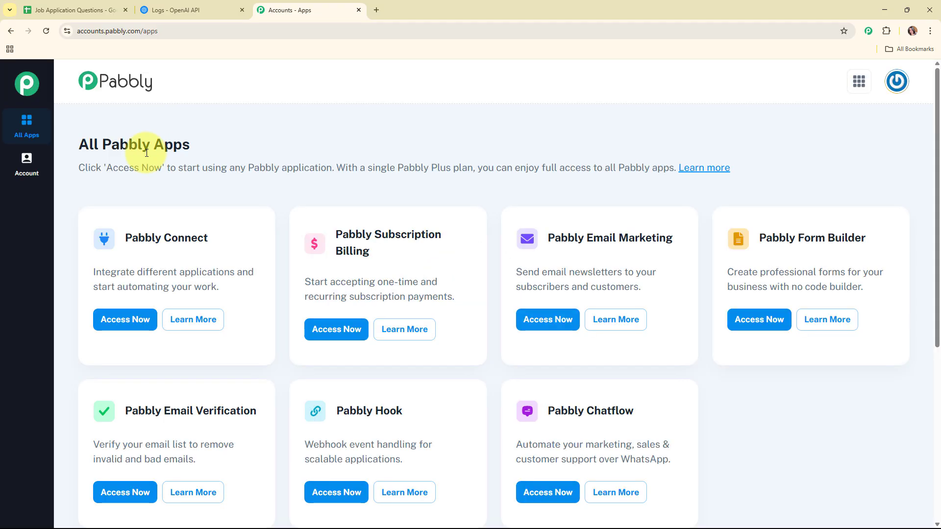
Step: Access Pabbly Connect from the All Pabbly Apps page
drag(80, 146, 255, 146)
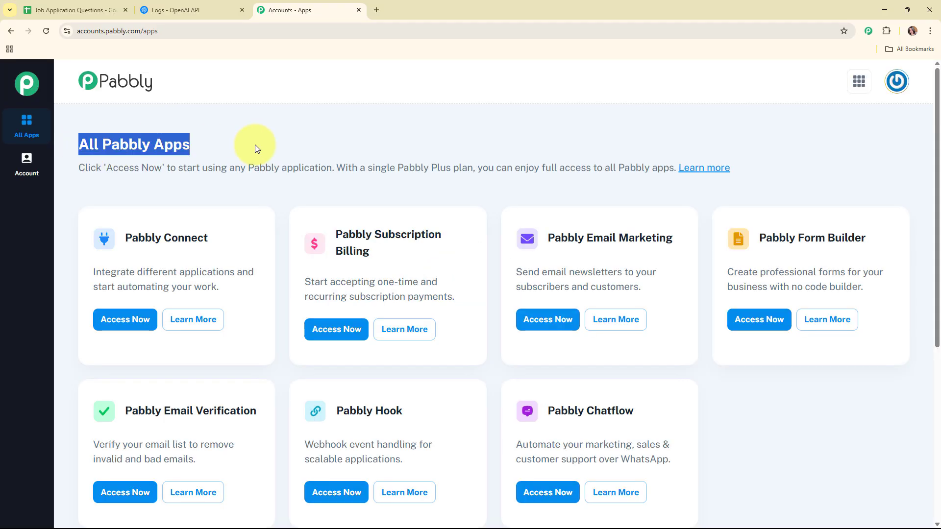
click(510, 122)
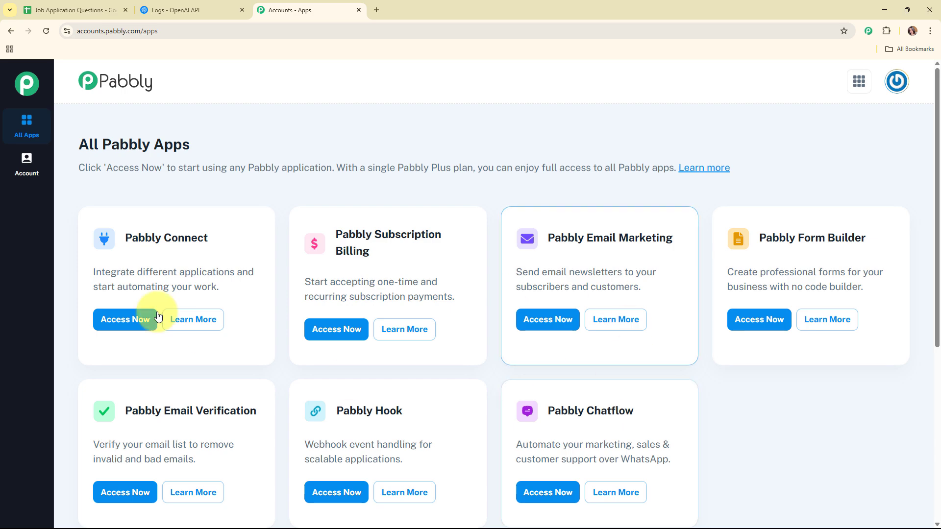
click(120, 321)
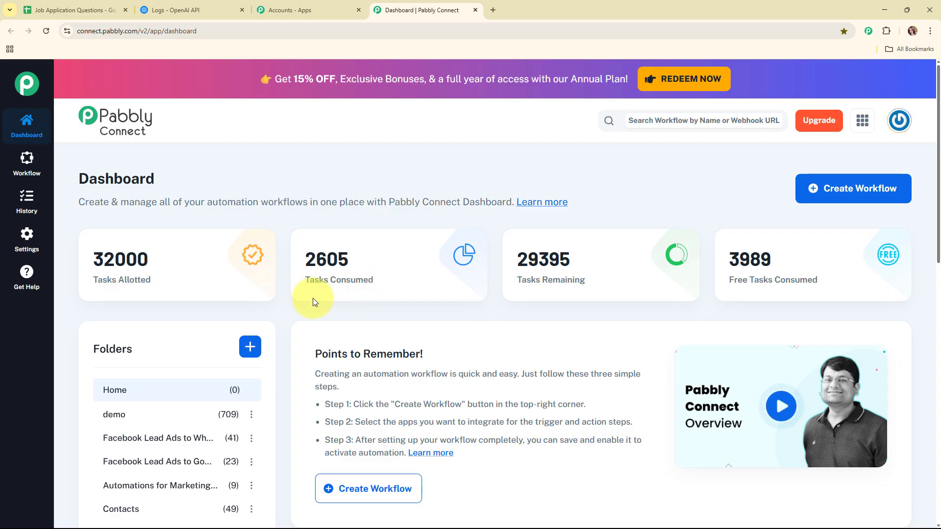
Step: Start a new workflow and name it "Create Tailored Job Application Questions using AI Agent"
click(840, 195)
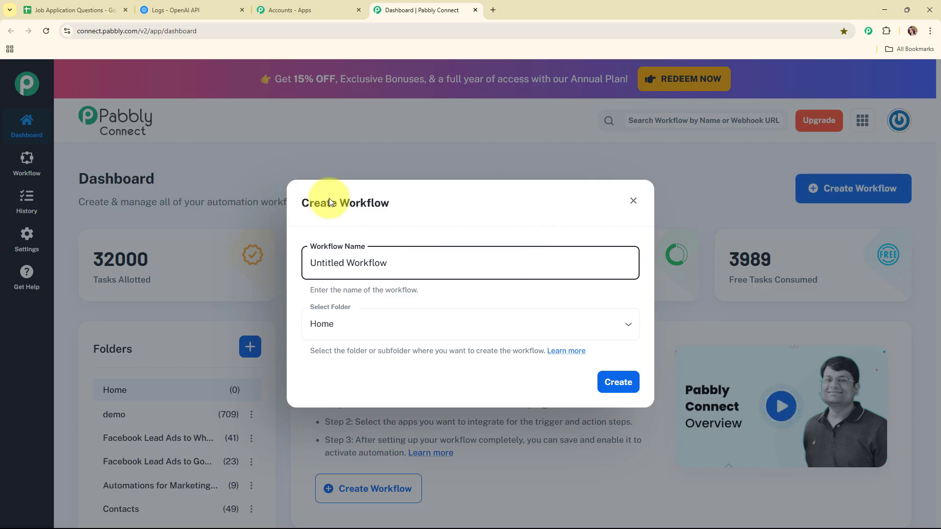
triple_click(309, 263)
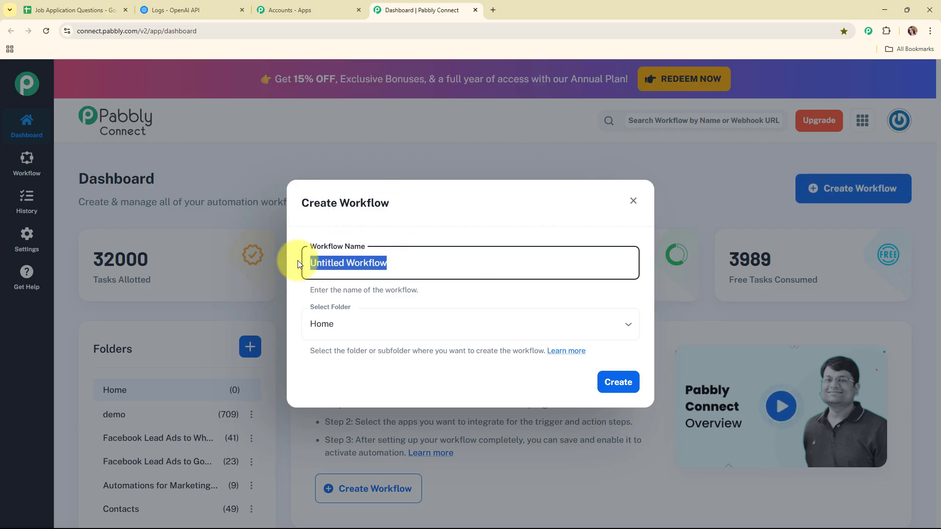
text(Create Tailored Job Application Questions using AI Agent)
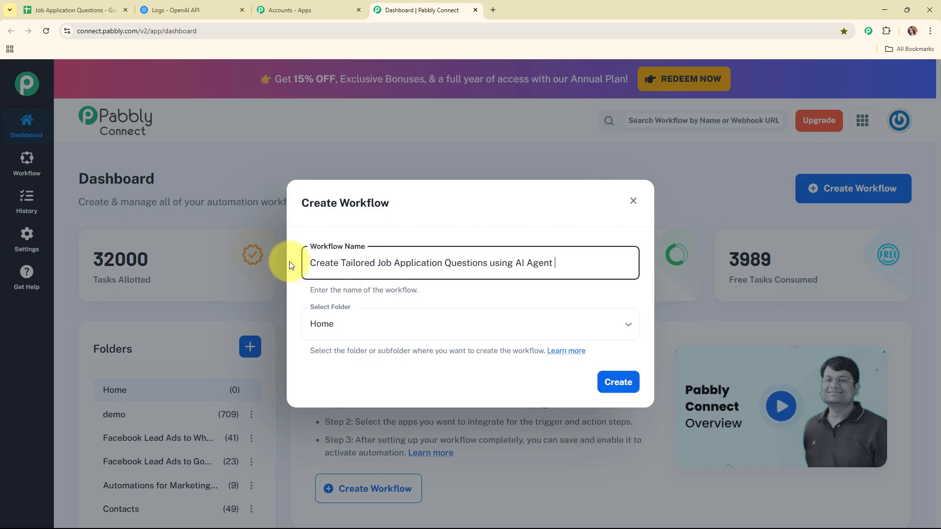
drag(311, 262, 571, 251)
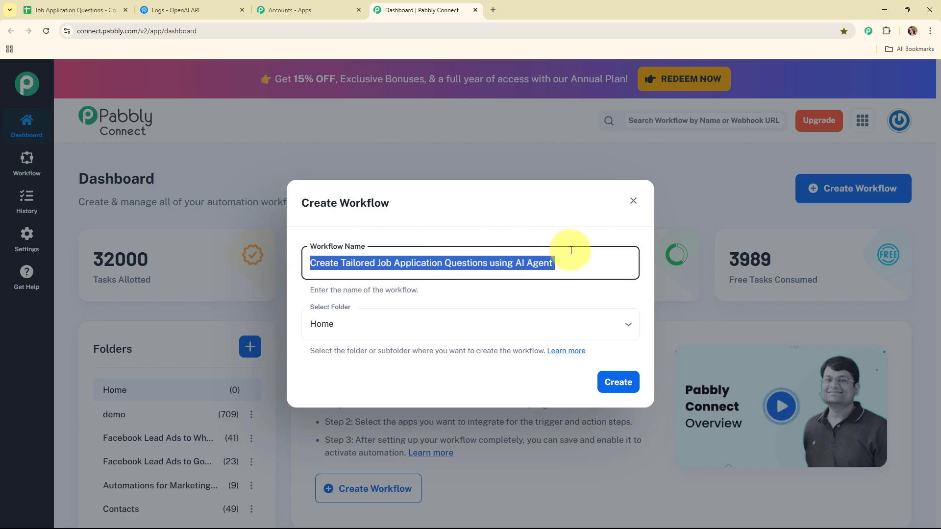
click(563, 294)
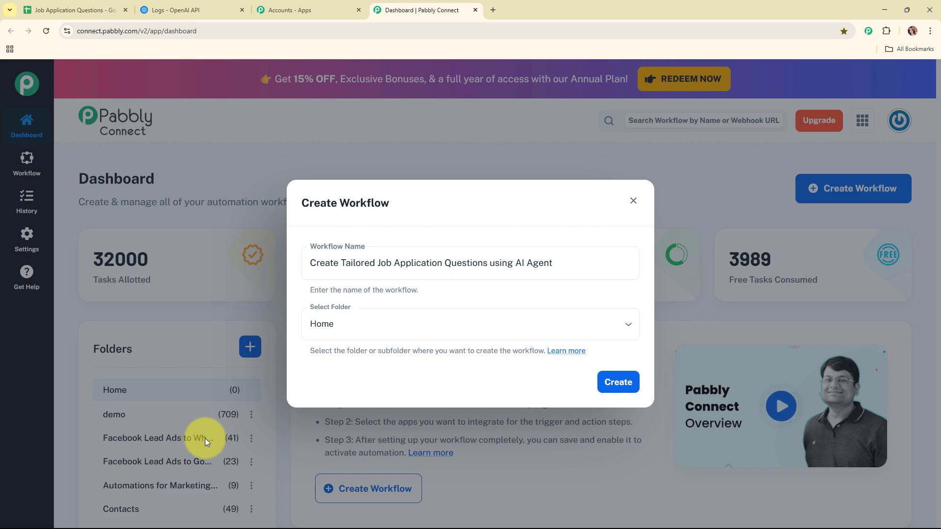
Step: Set the new workflow's folder to Automations
click(414, 319)
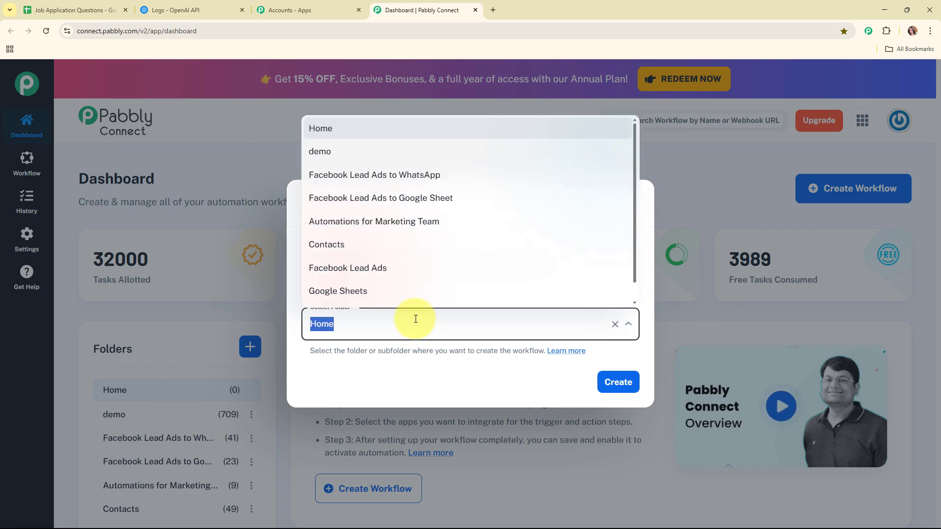
scroll(399, 242, down, 1)
text(Automations)
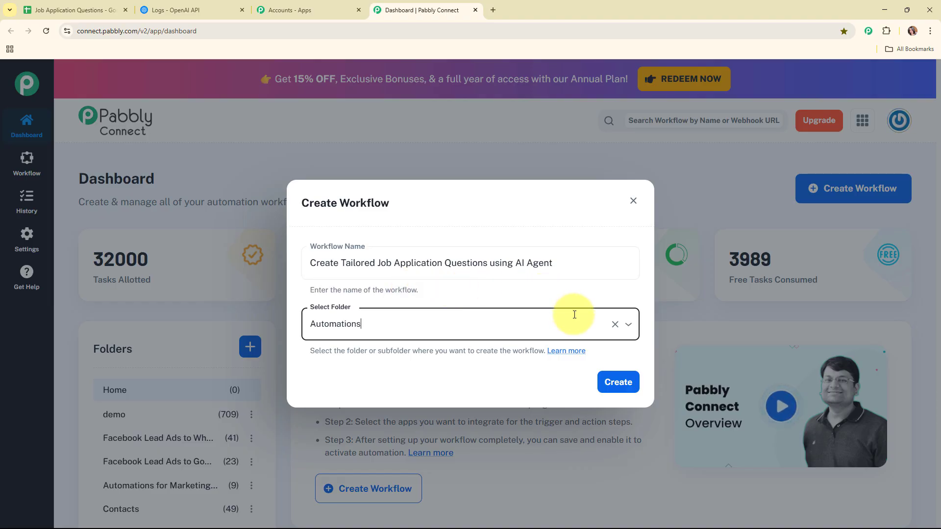
Step: Read through the help guide about workflow folders and close it to return to the workflow setup
click(578, 352)
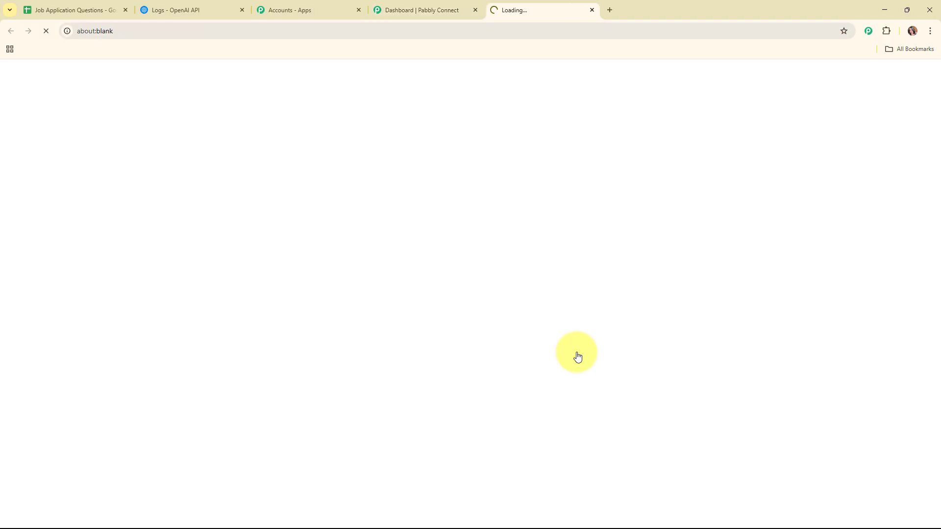
scroll(554, 307, down, 10)
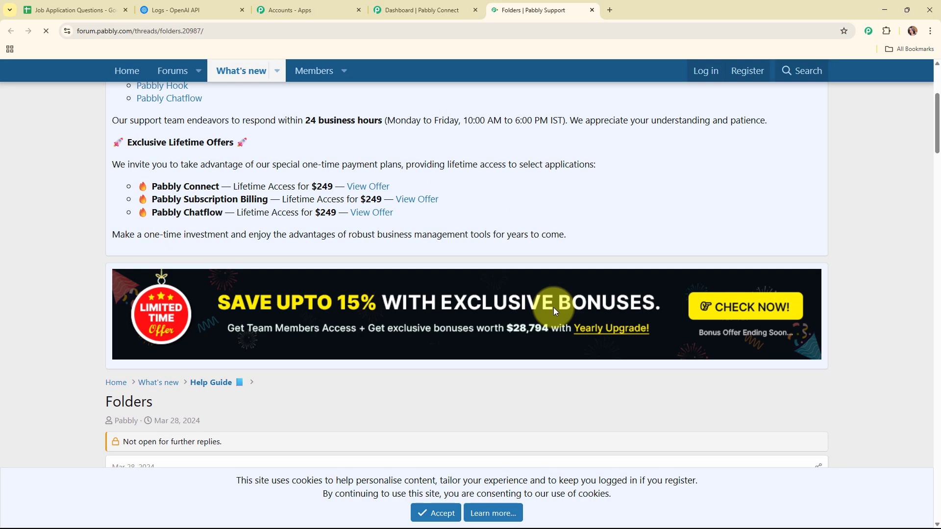
scroll(554, 312, down, 15)
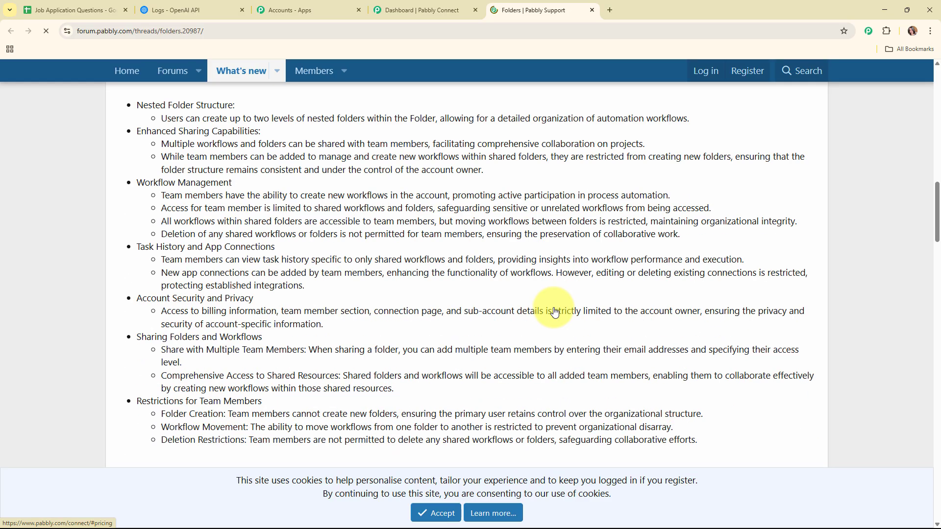
scroll(554, 312, down, 8)
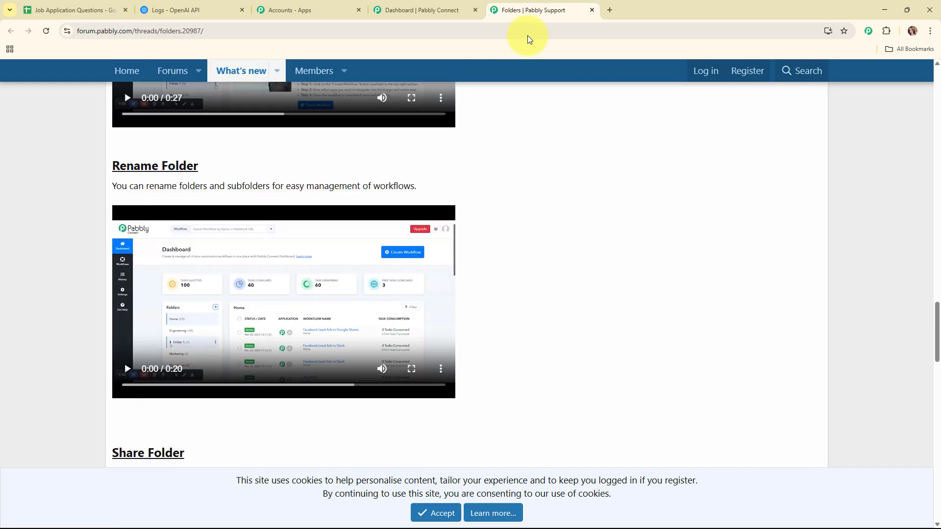
click(592, 9)
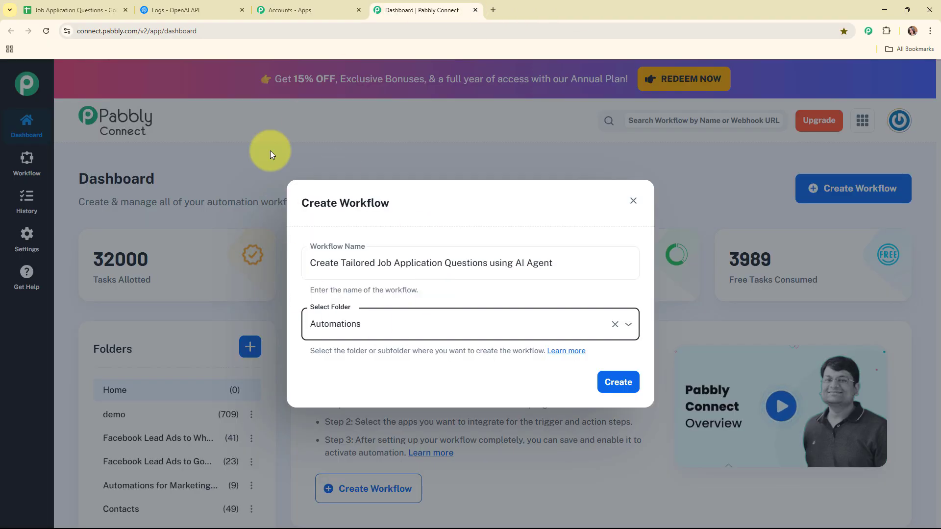
Step: Create the workflow and collapse its trigger step so the trigger and action can be viewed together
click(610, 392)
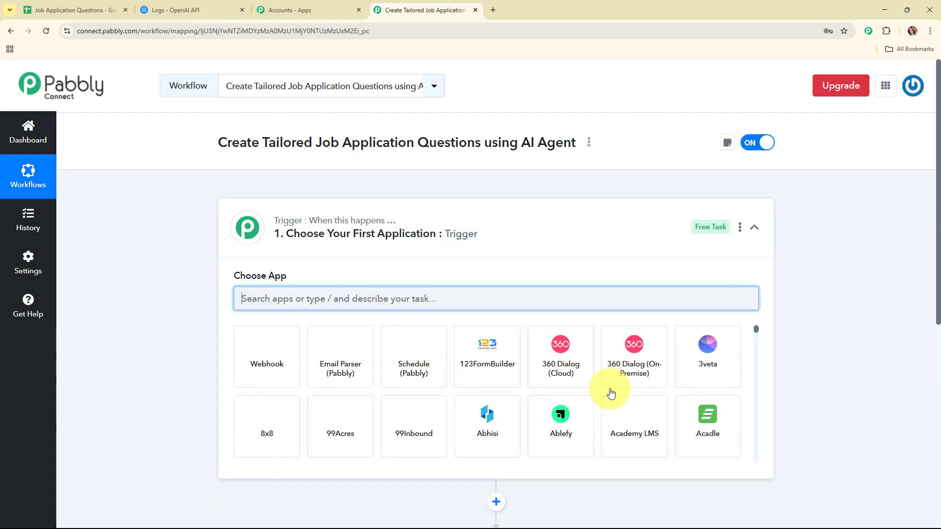
click(555, 214)
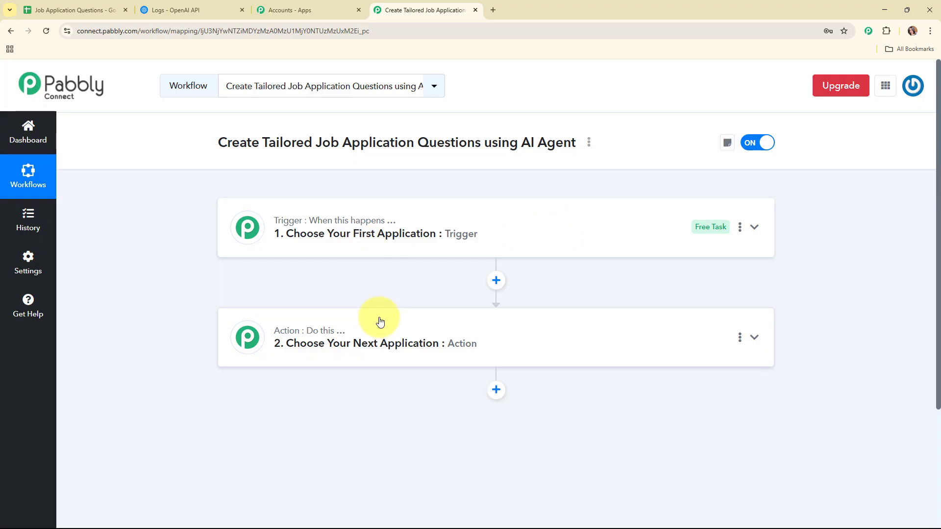
mouse_move(318, 346)
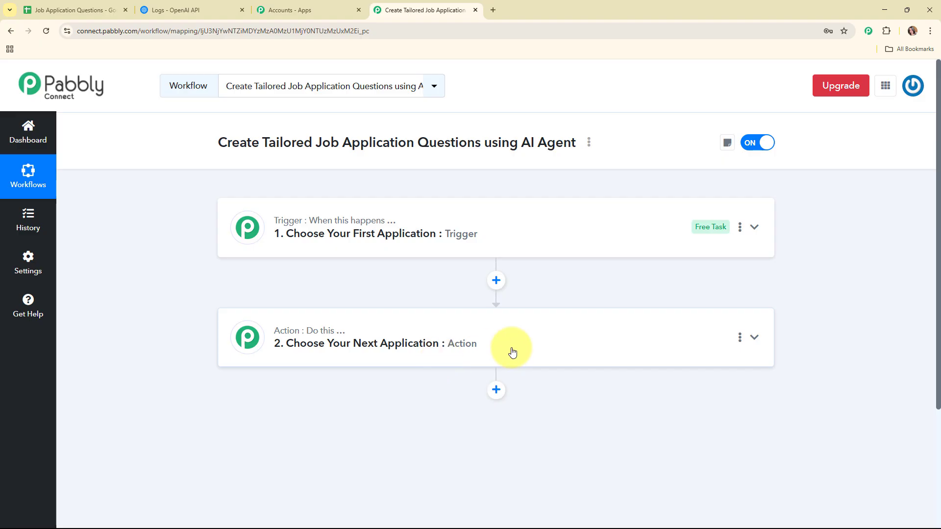
Step: Set the workflow's trigger to Google Sheets with the New or Updated Spreadsheet Row event
click(632, 235)
click(295, 302)
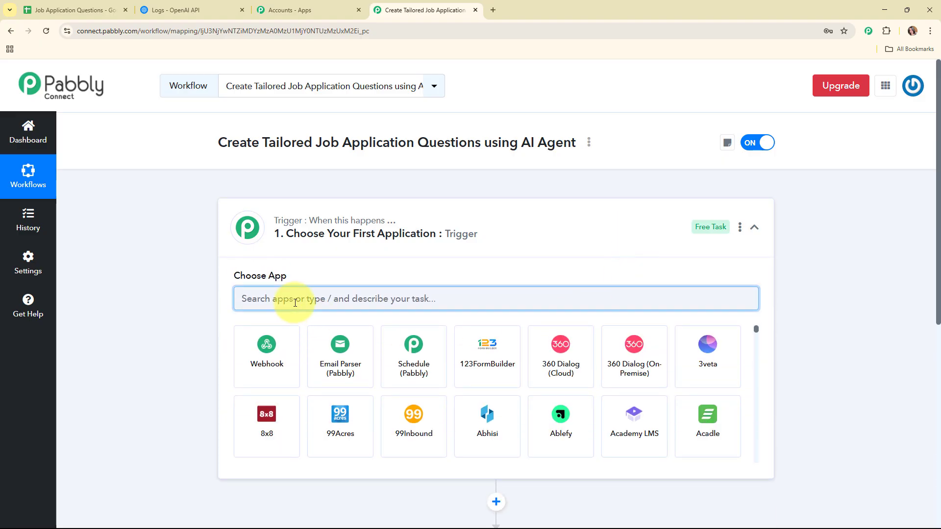
text(she)
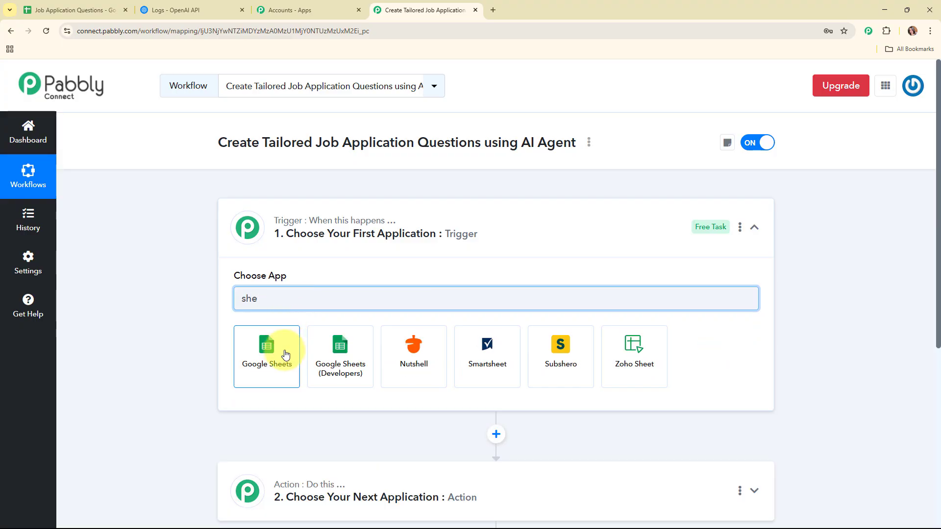
click(285, 354)
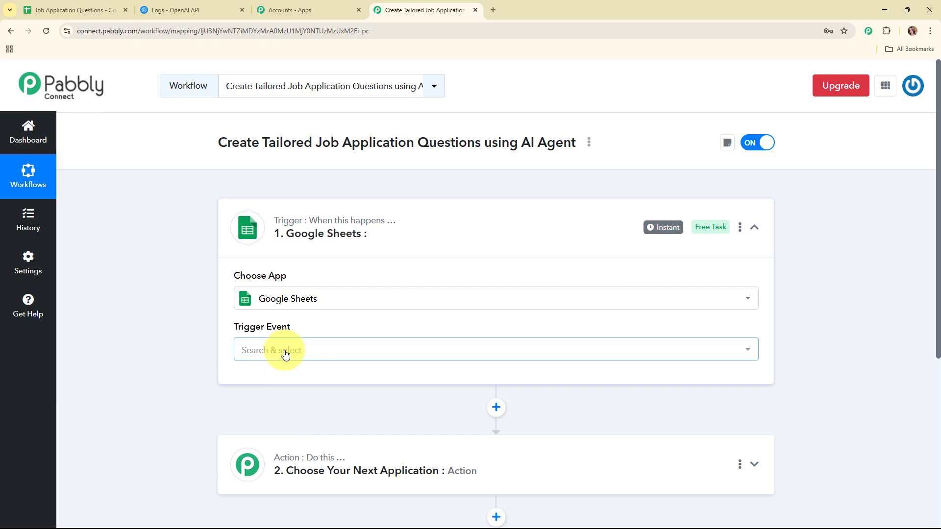
click(286, 351)
click(284, 413)
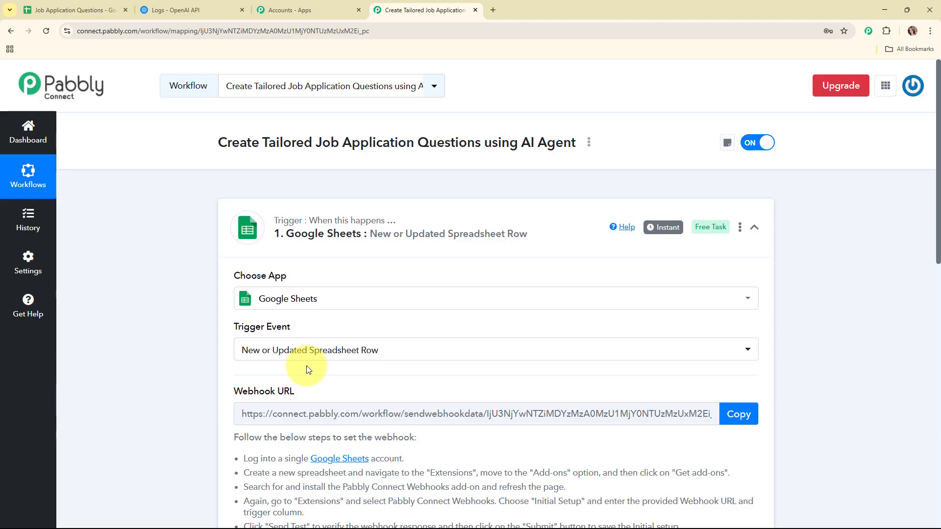
Step: Review the trigger event, the webhook URL and the webhook setup instructions of the Google Sheets trigger
scroll(324, 259, down, 2)
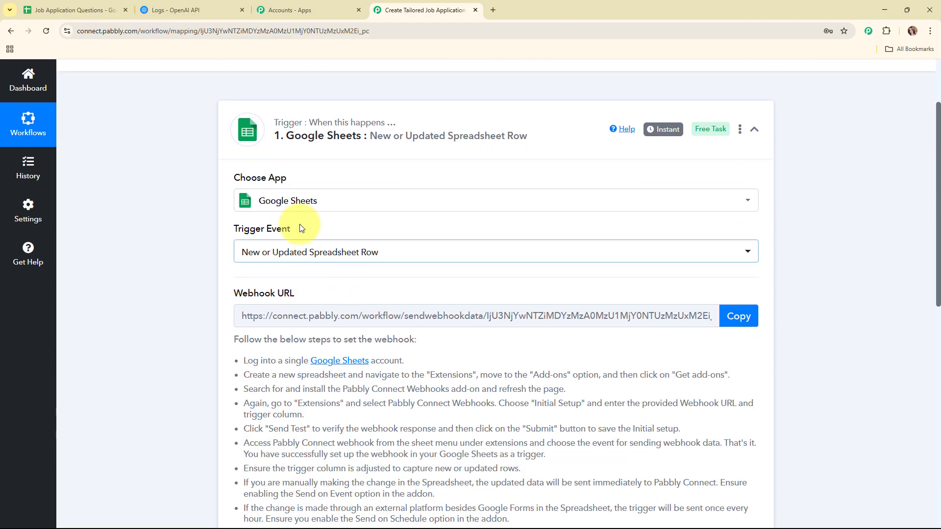
drag(298, 231, 227, 226)
scroll(343, 226, down, 2)
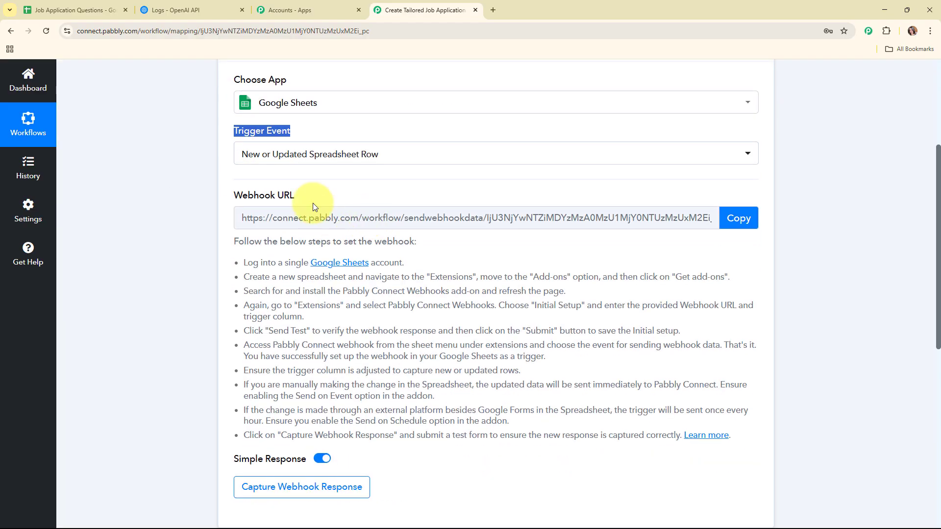
drag(311, 196, 169, 199)
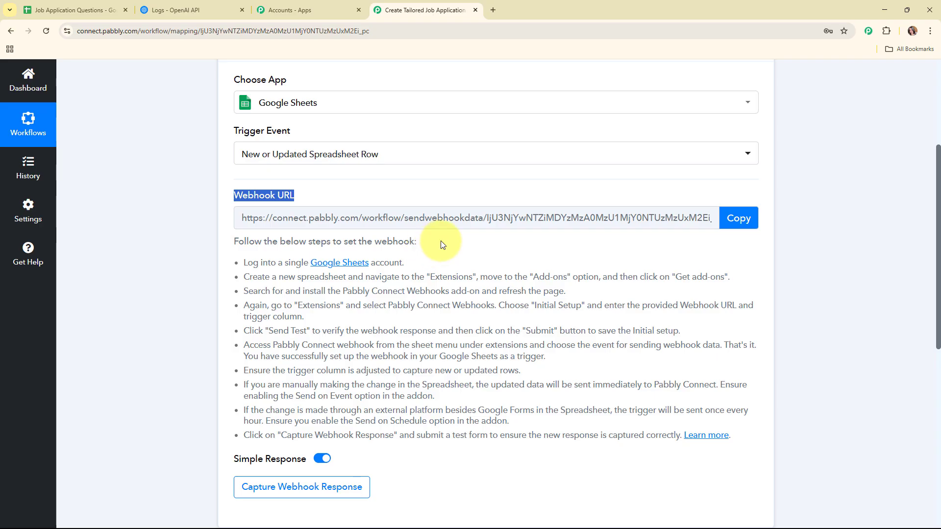
drag(239, 263, 729, 440)
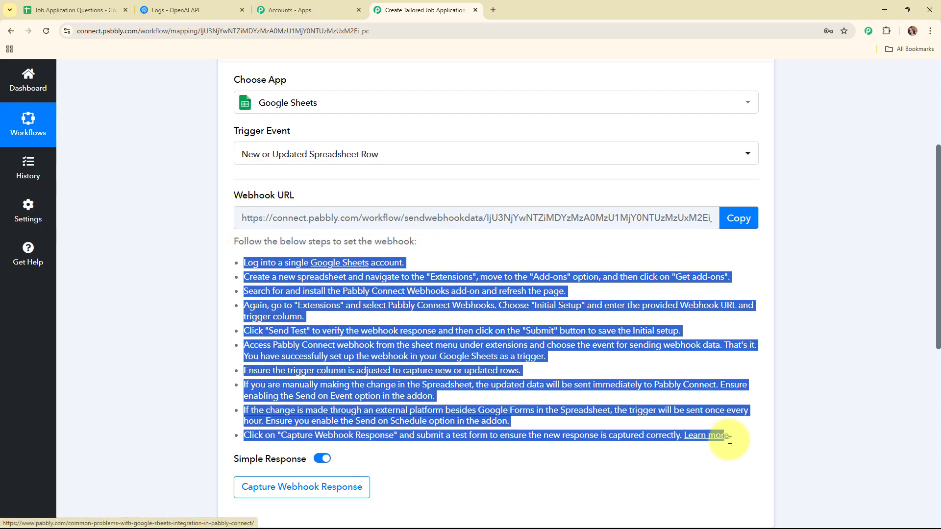
click(695, 461)
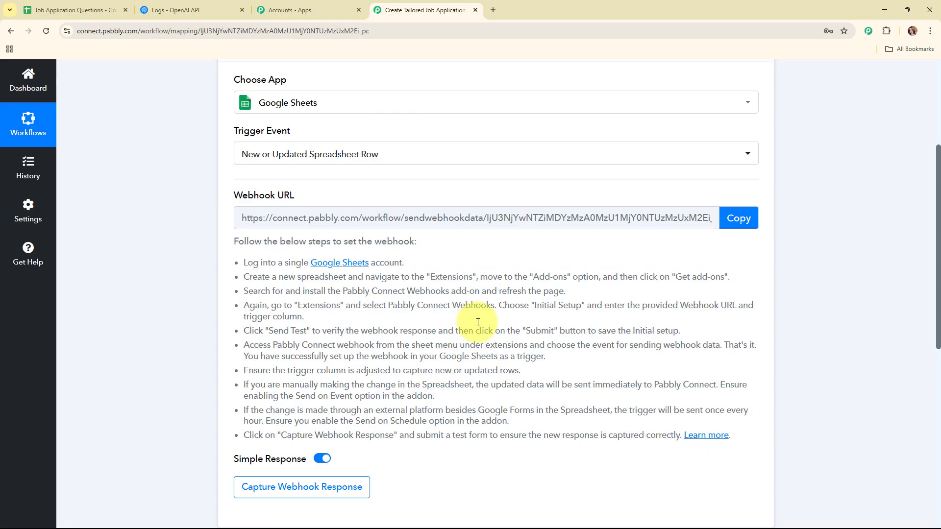
Step: Switch to the Job Application Questions sheet in Google Sheets and search the add-on marketplace for Pabbly Connect Webhooks
click(67, 6)
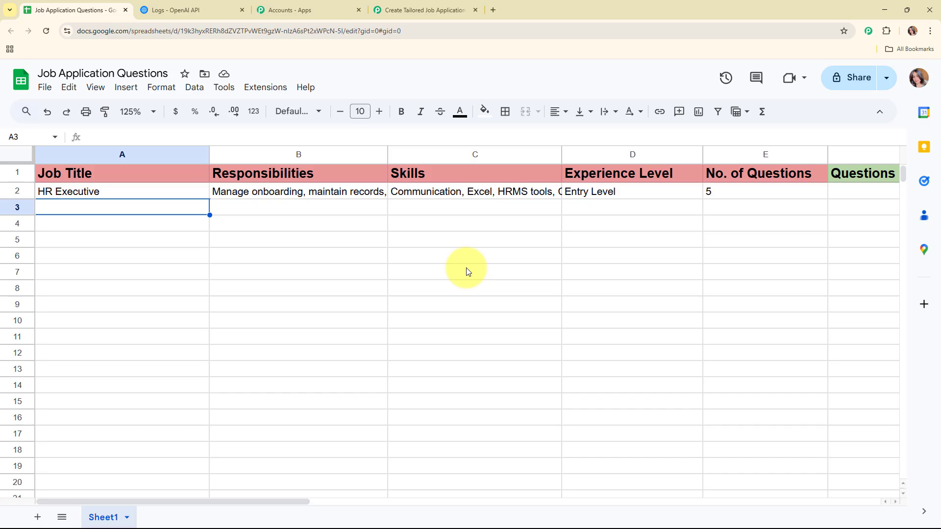
click(251, 88)
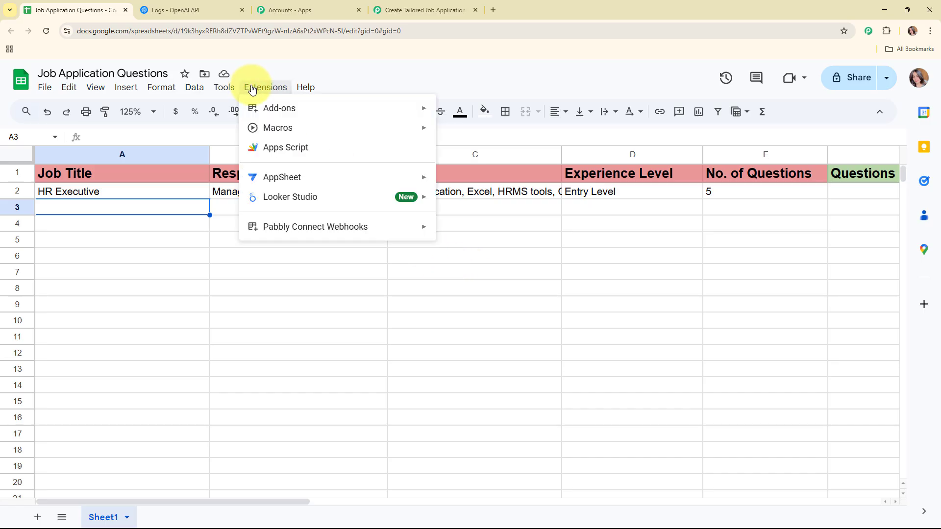
mouse_move(268, 116)
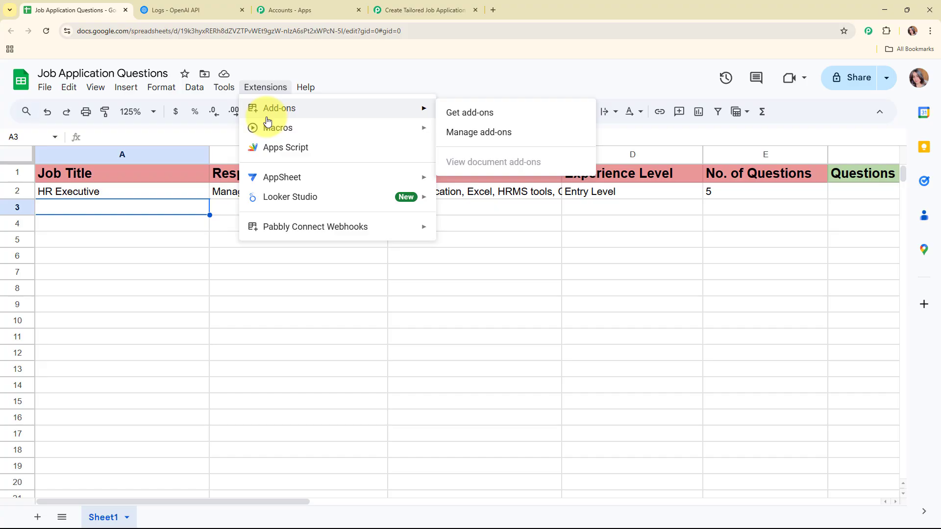
click(528, 116)
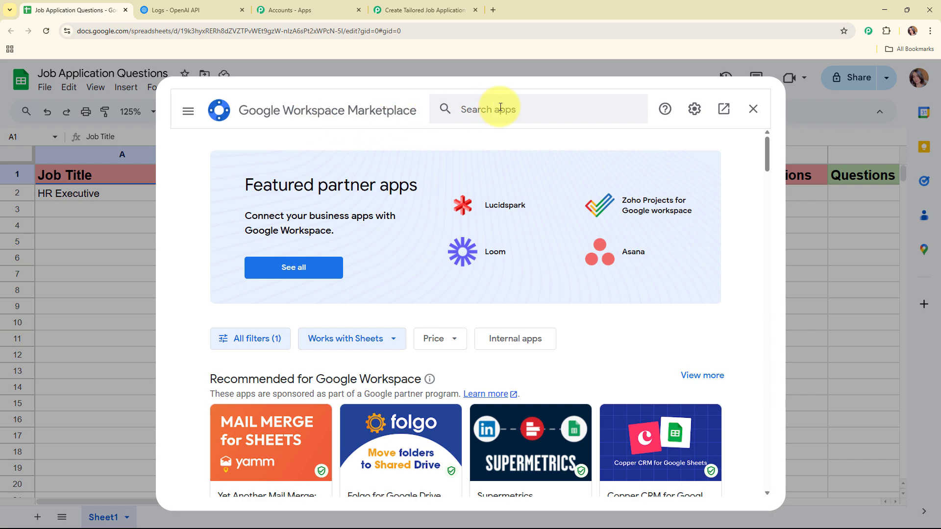
click(499, 108)
text(pabb)
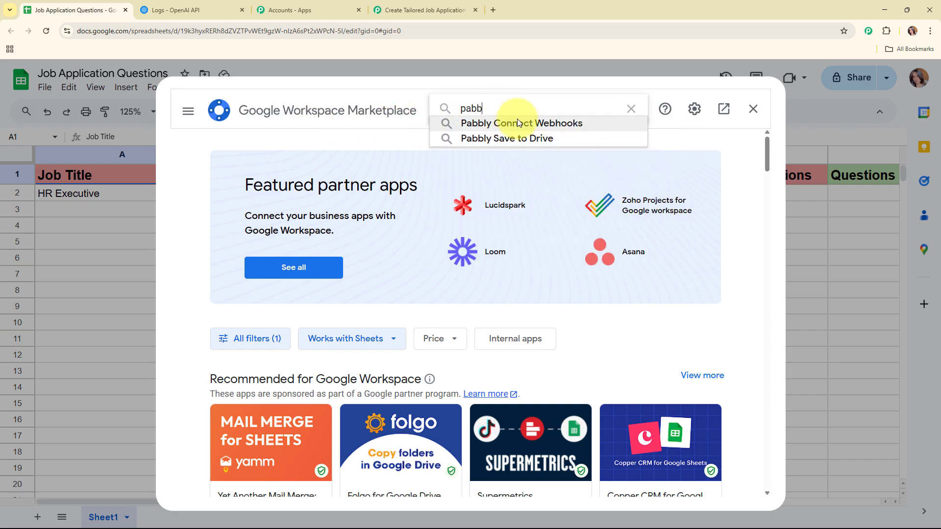
click(515, 122)
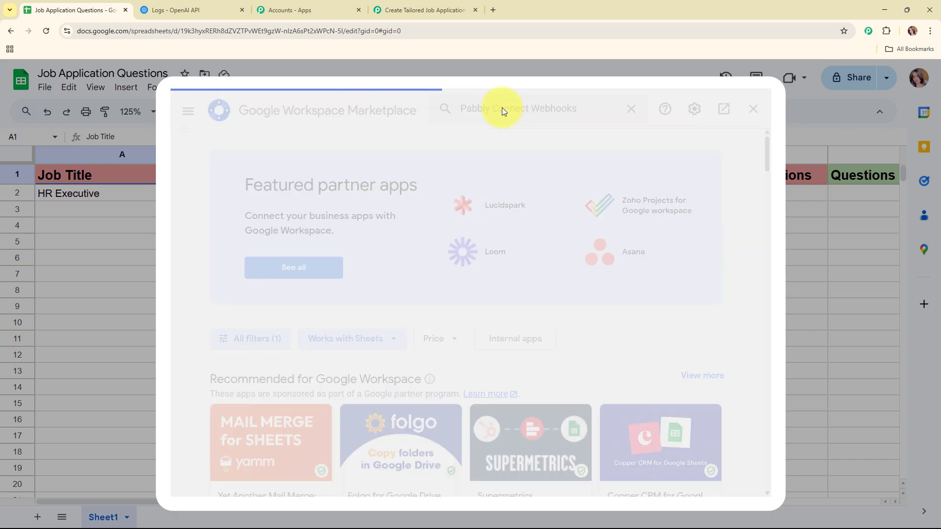
Step: Check the Pabbly Connect Webhooks add-on's listing for its installation status and return to the spreadsheet
click(269, 290)
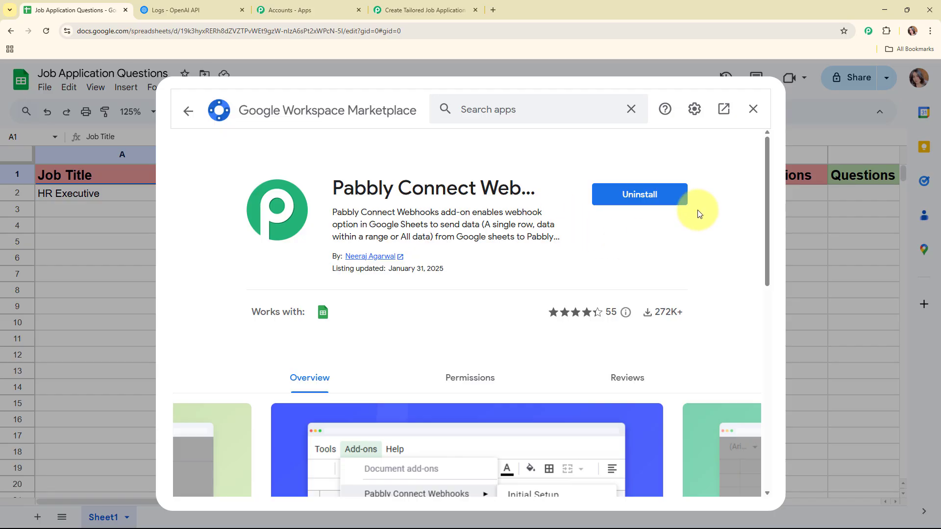
click(181, 110)
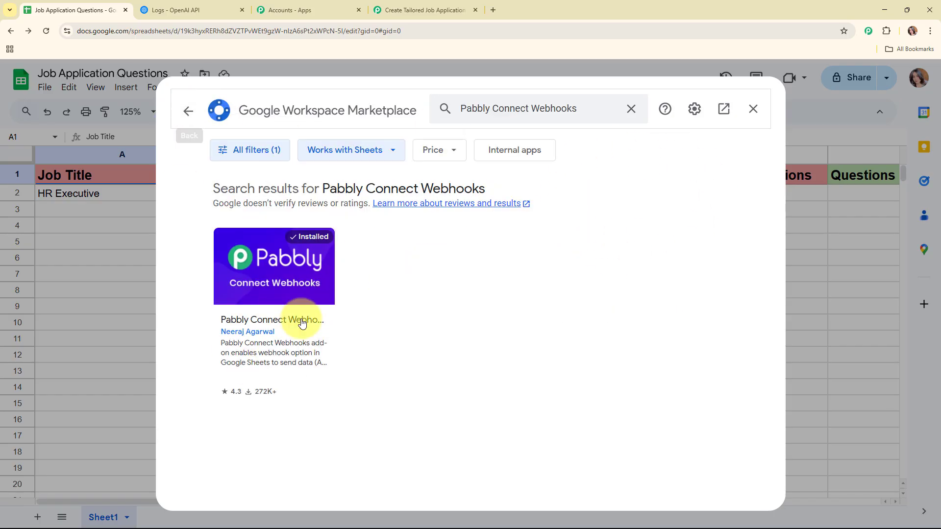
click(757, 113)
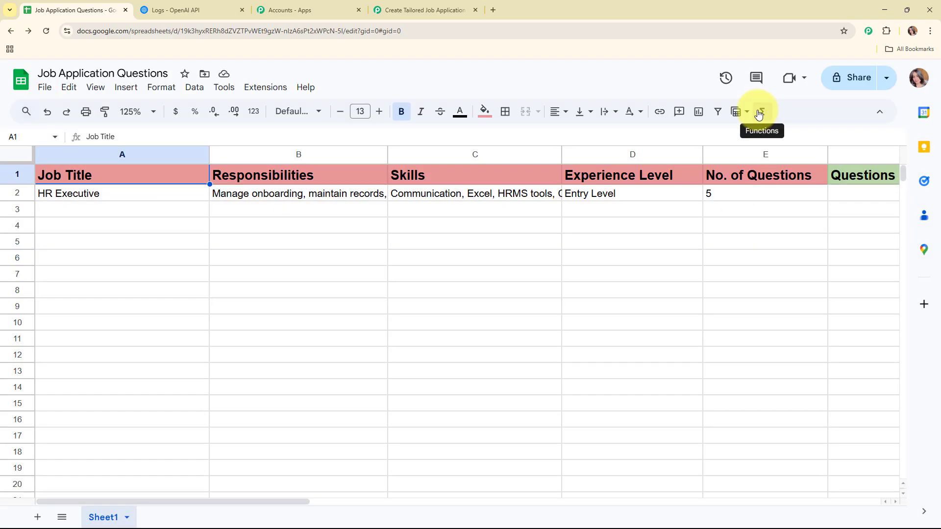
click(156, 215)
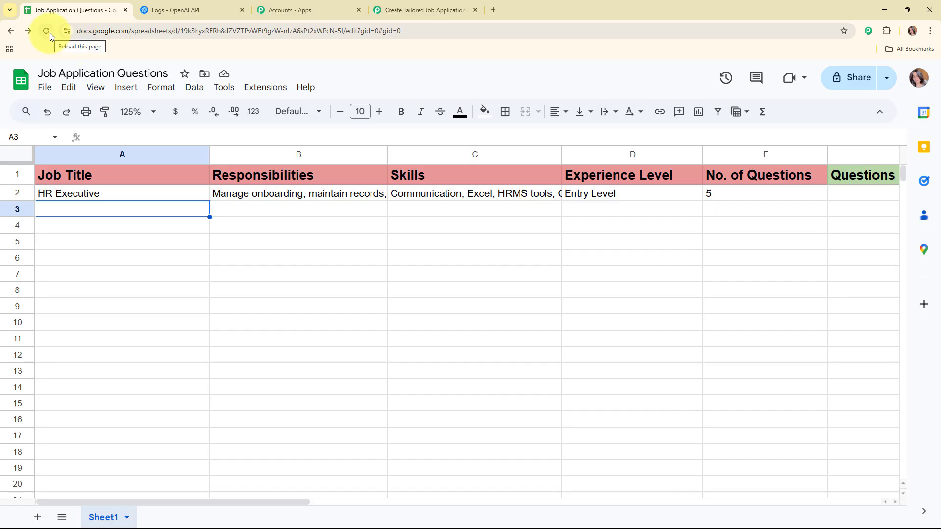
Step: Configure the Pabbly Connect Webhooks initial setup on Sheet1 with the workflow's webhook URL and trigger column E, and submit it
click(269, 93)
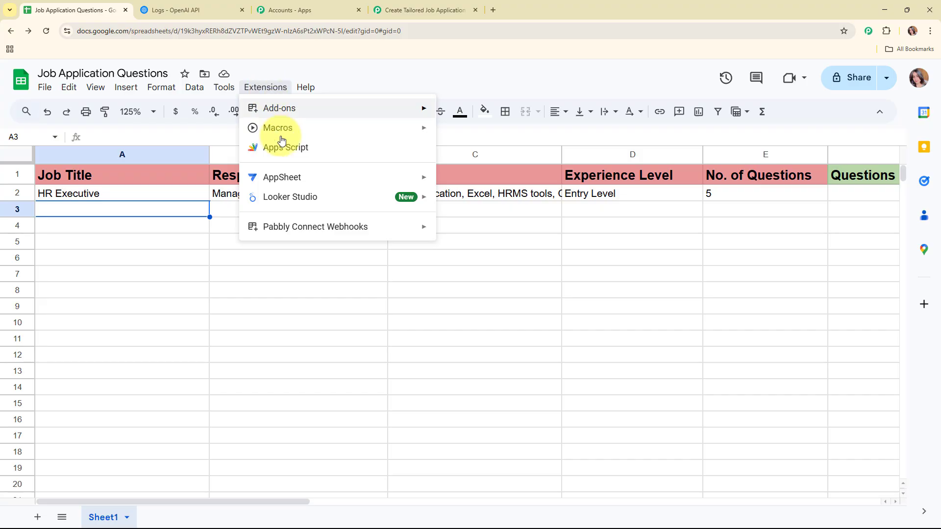
mouse_move(304, 237)
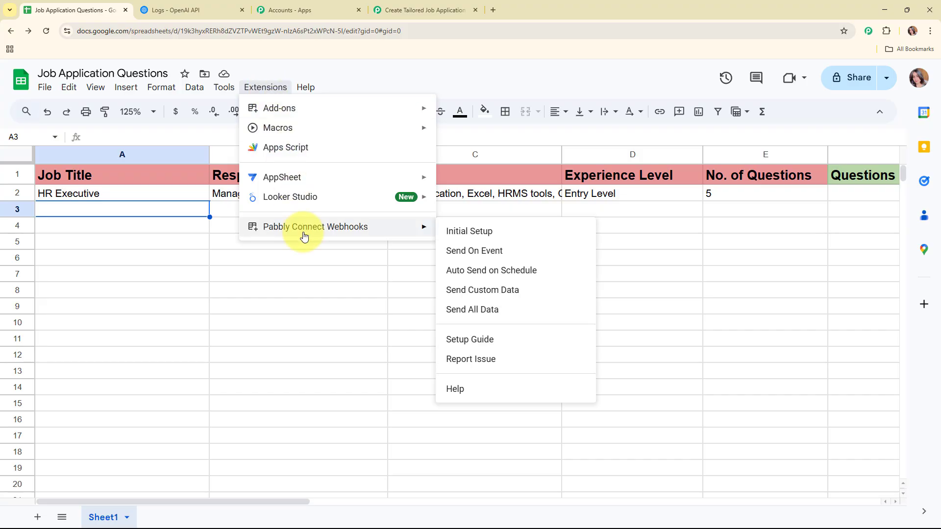
click(520, 240)
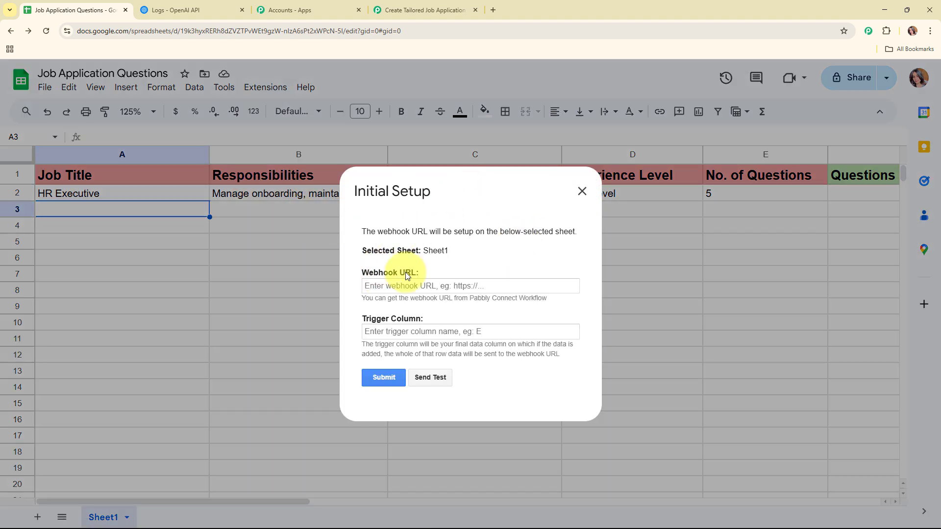
click(447, 289)
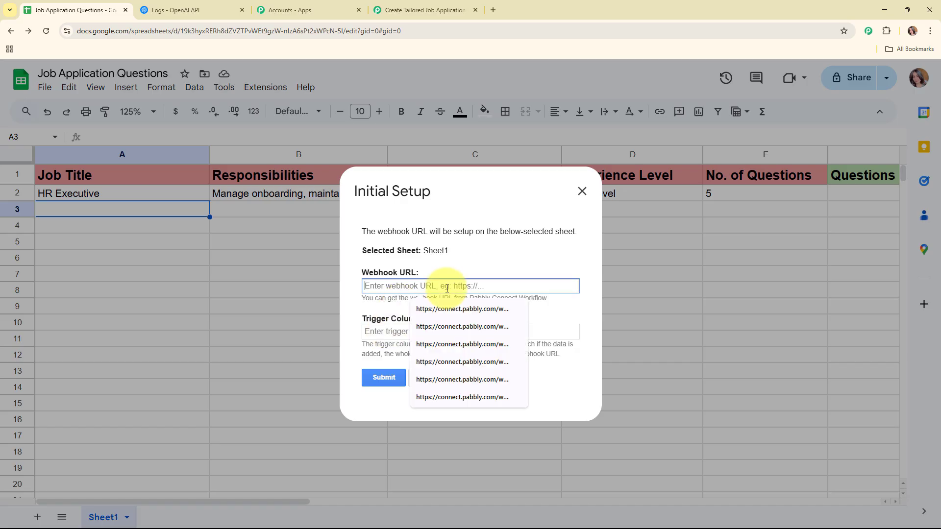
click(508, 308)
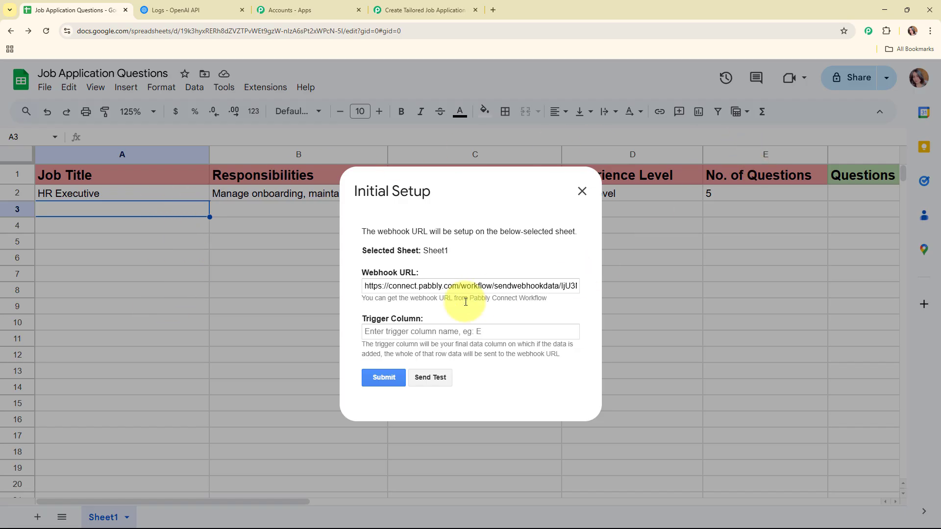
click(397, 330)
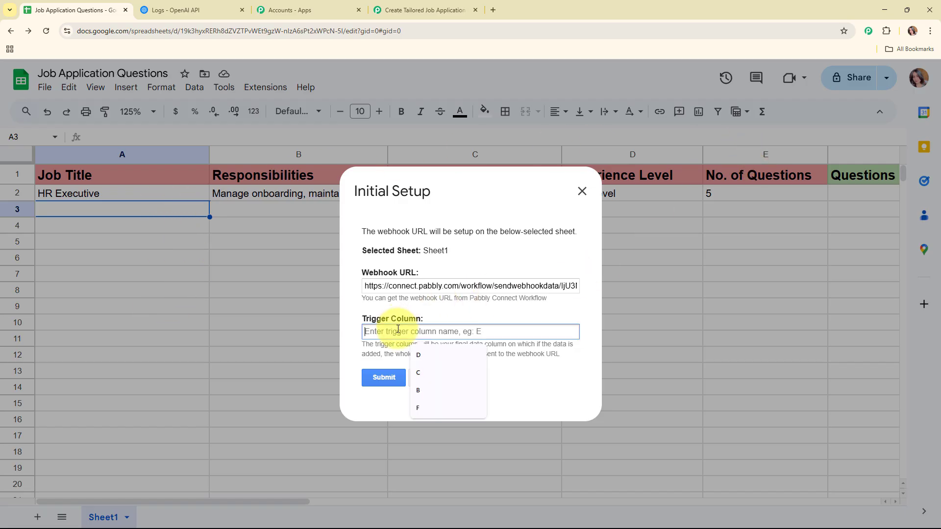
text(E)
click(384, 378)
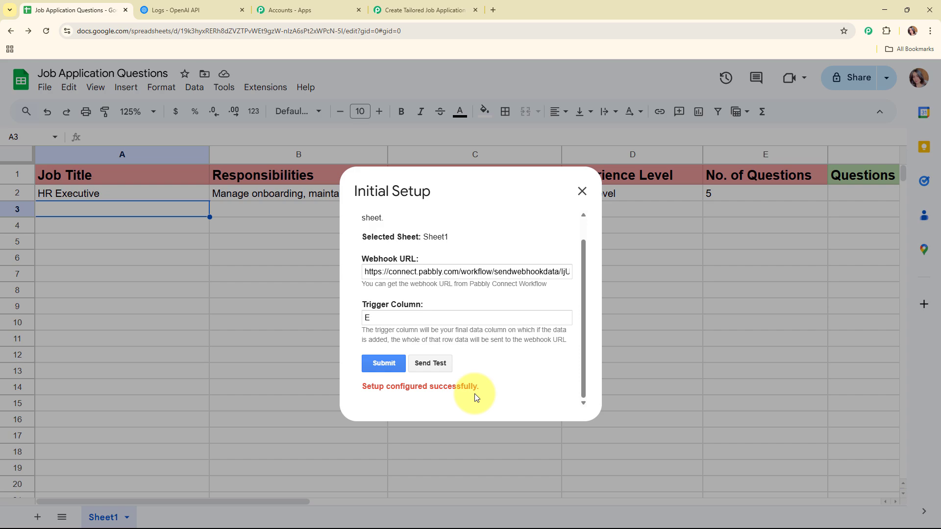
Step: Send test data from the sheet to the webhook, review the response, and close the initial setup
scroll(536, 309, up, 1)
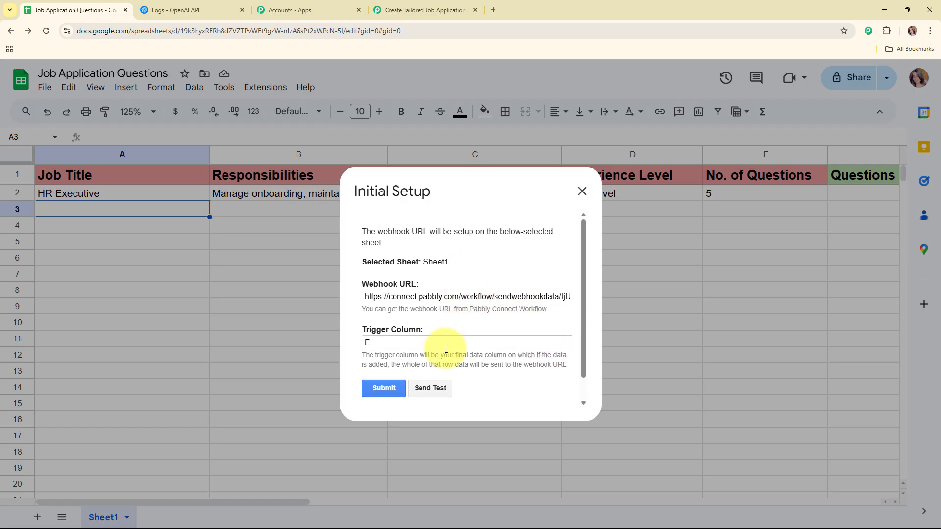
click(442, 387)
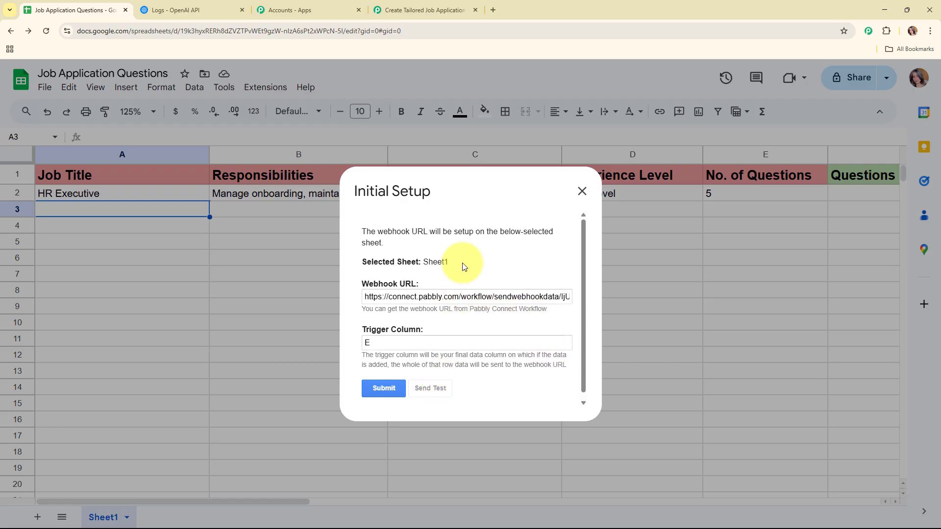
scroll(463, 282, down, 2)
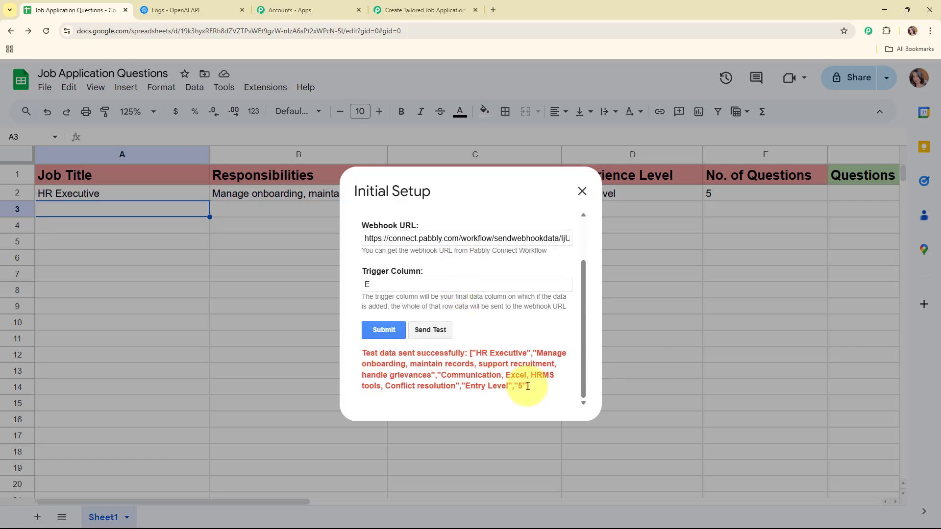
scroll(525, 343, up, 2)
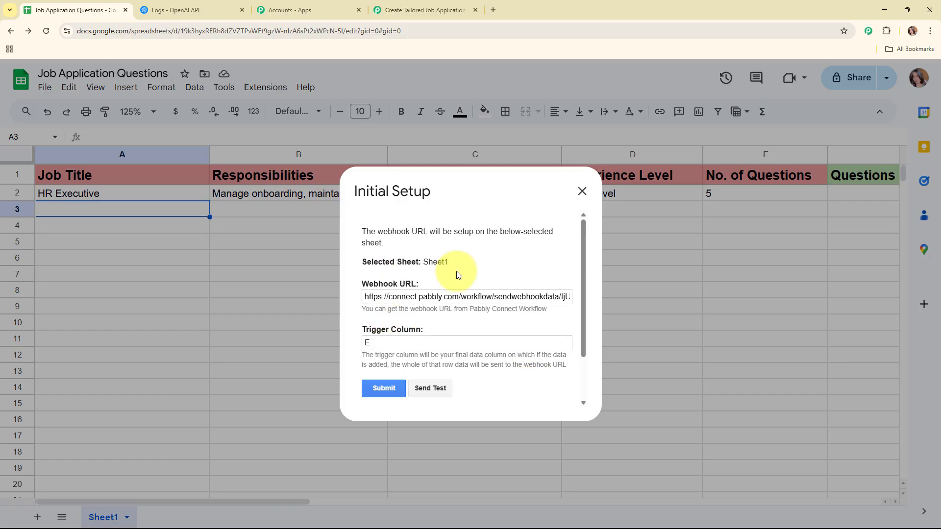
click(582, 192)
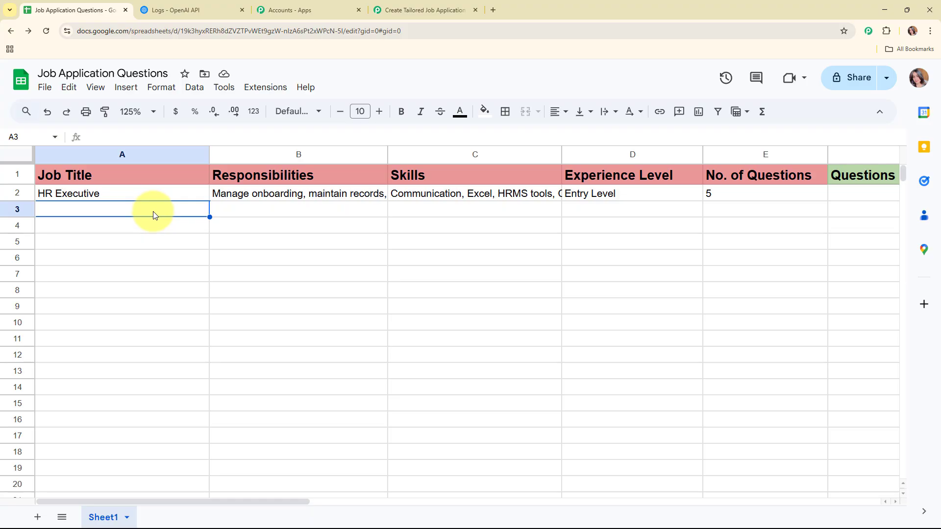
Step: Enable Send On Event for Pabbly Connect Webhooks in the spreadsheet and check that the option is active
click(260, 88)
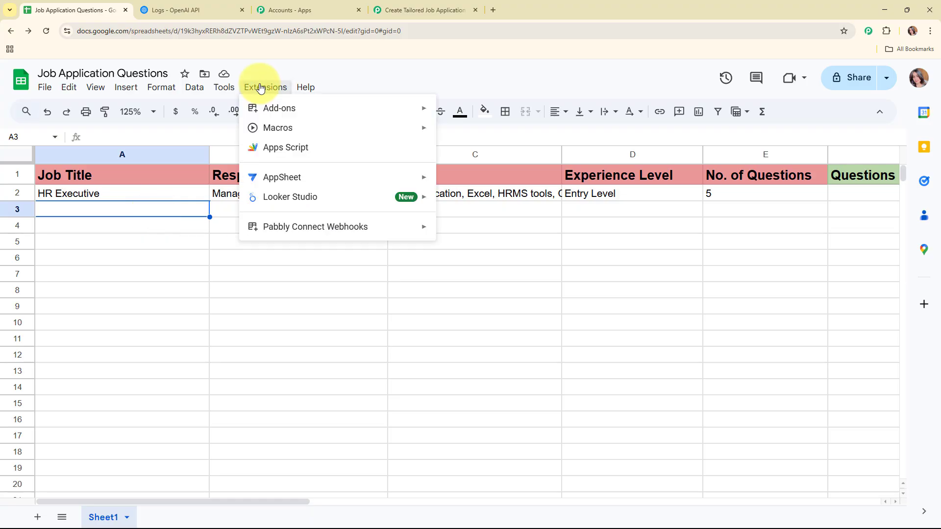
mouse_move(290, 231)
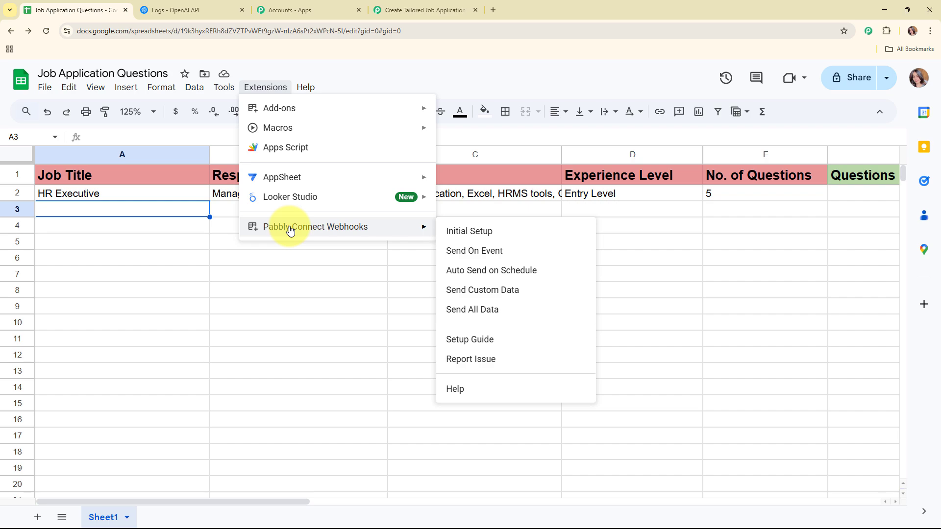
click(532, 252)
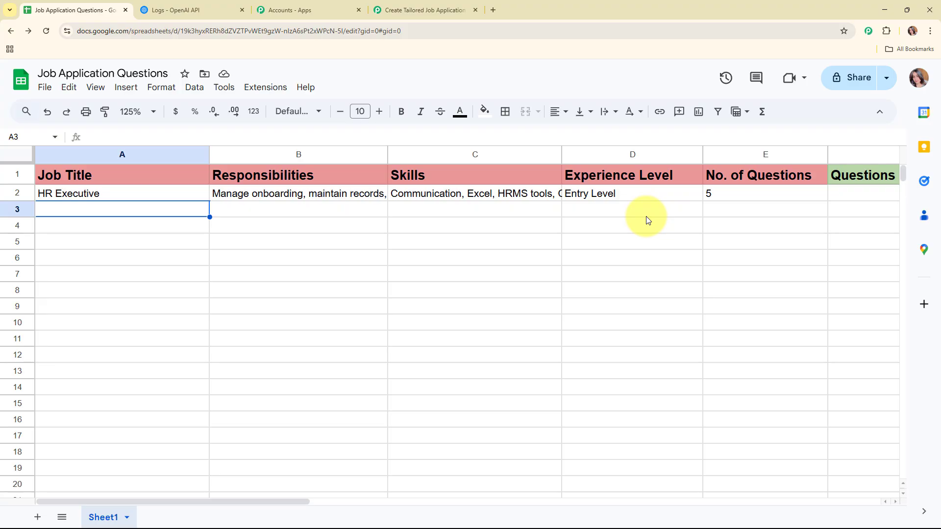
click(265, 87)
mouse_move(300, 229)
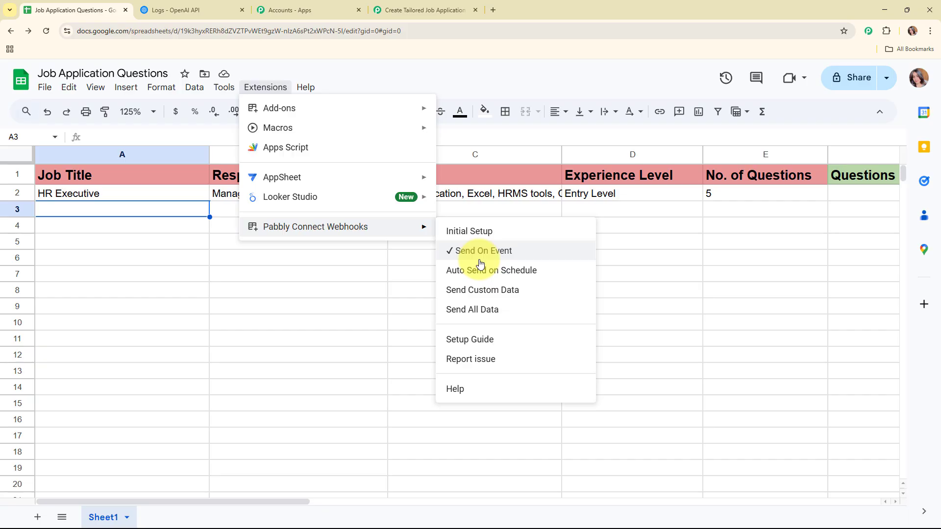
Step: Return to the Pabbly Connect workflow, review the captured webhook response fields, and collapse the Google Sheets trigger
click(172, 216)
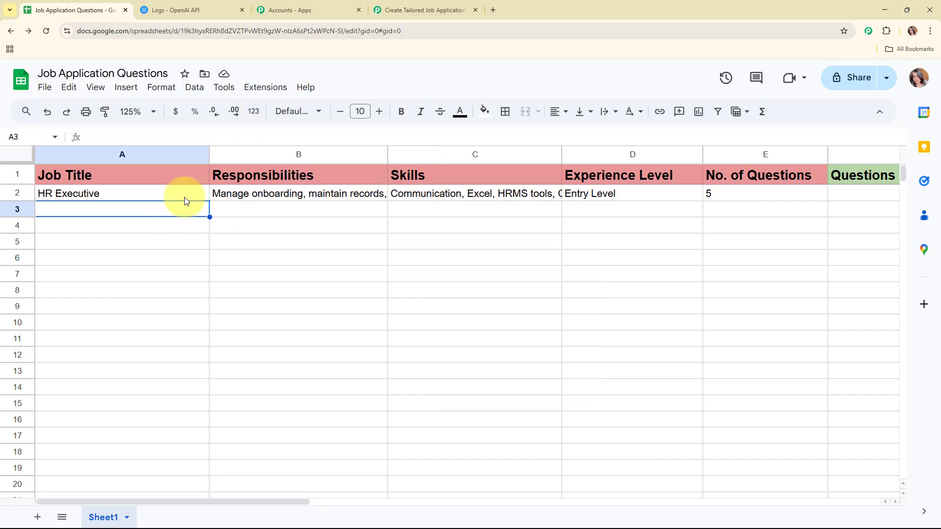
click(427, 7)
scroll(657, 270, down, 9)
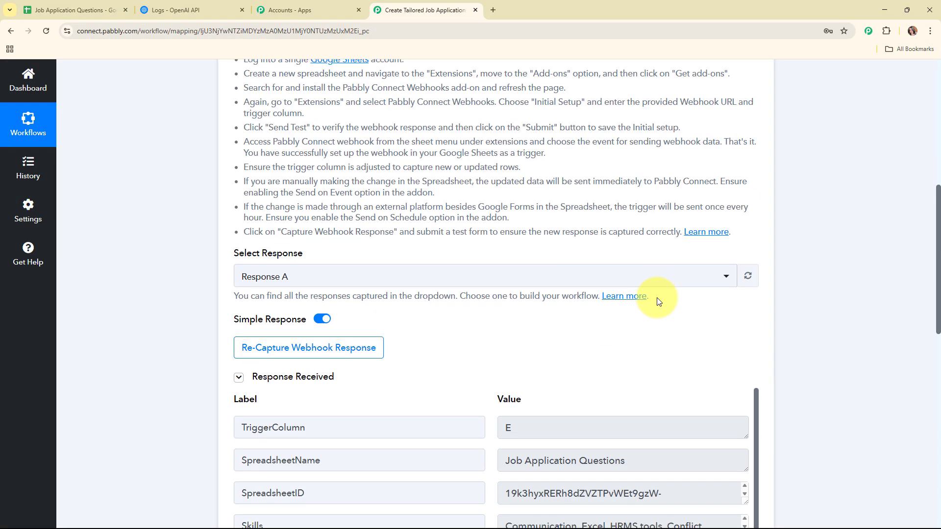
scroll(804, 246, down, 1)
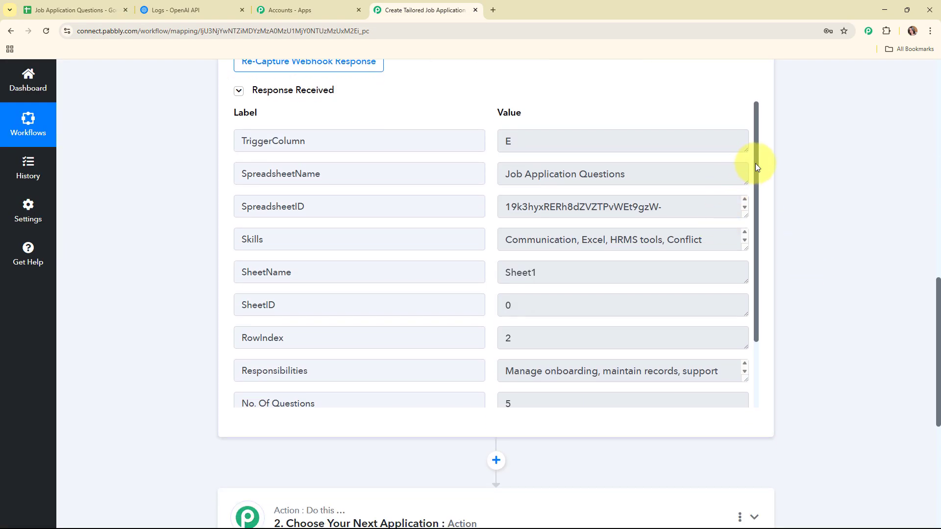
drag(755, 167, 755, 264)
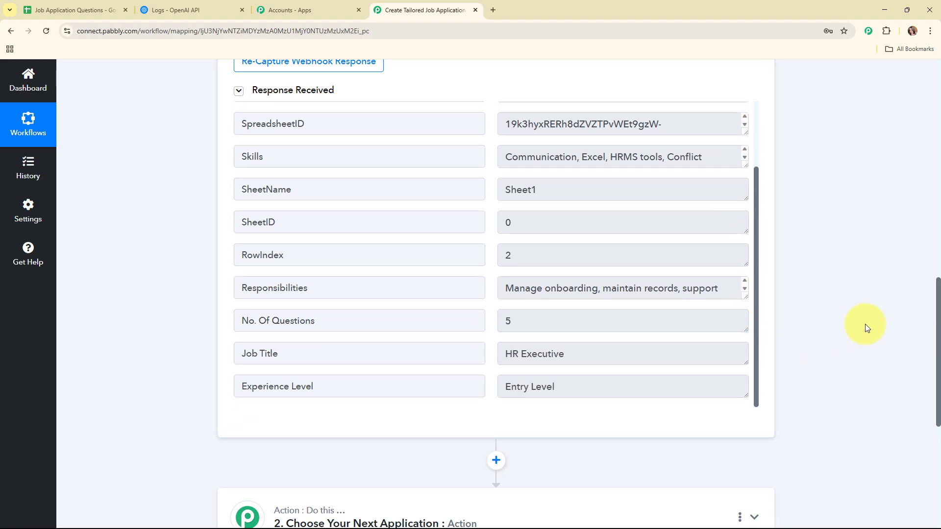
scroll(869, 313, up, 10)
scroll(869, 314, up, 3)
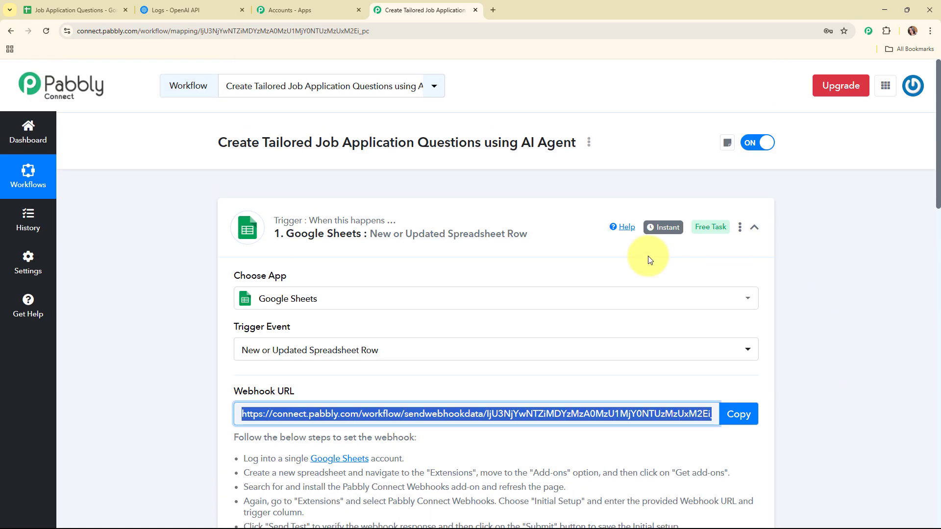
click(557, 235)
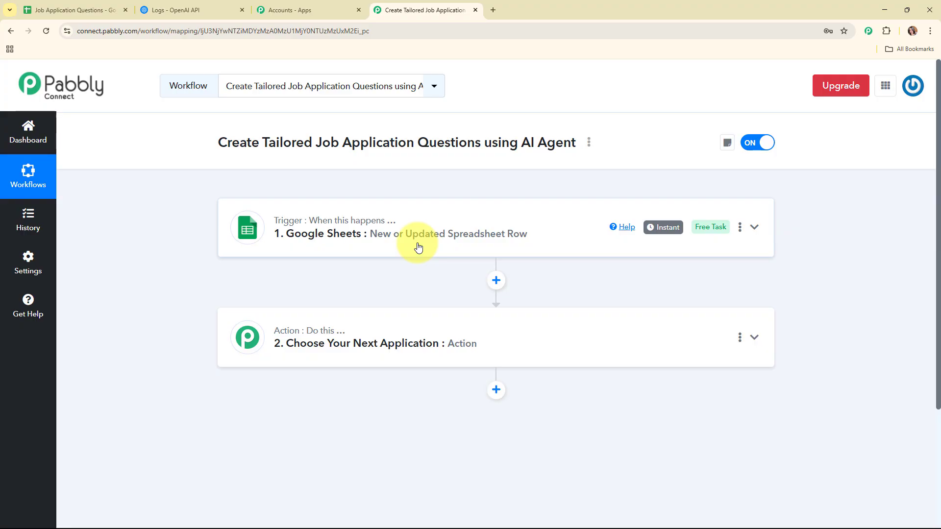
Step: Set the workflow's action to OpenAI (ChatGPT, DALL-E, Whisper) with ChatGPT as the action event
click(602, 343)
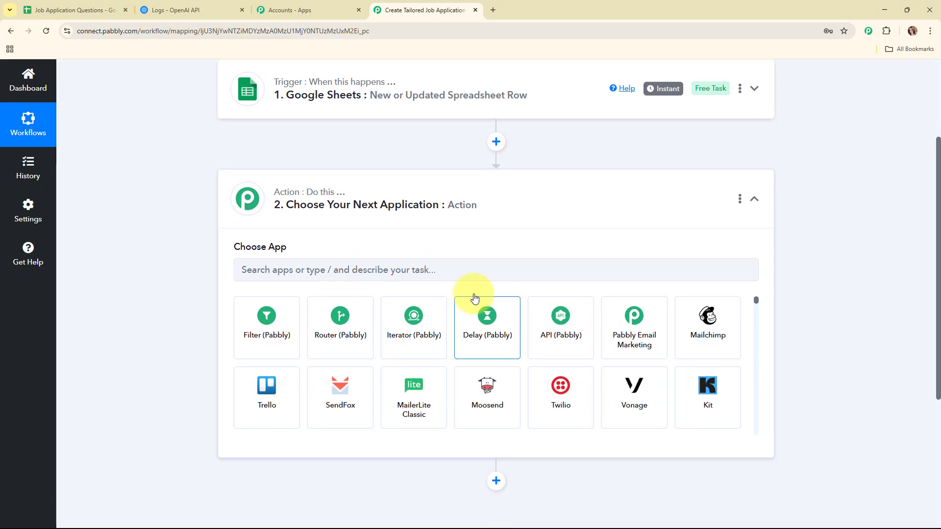
click(451, 270)
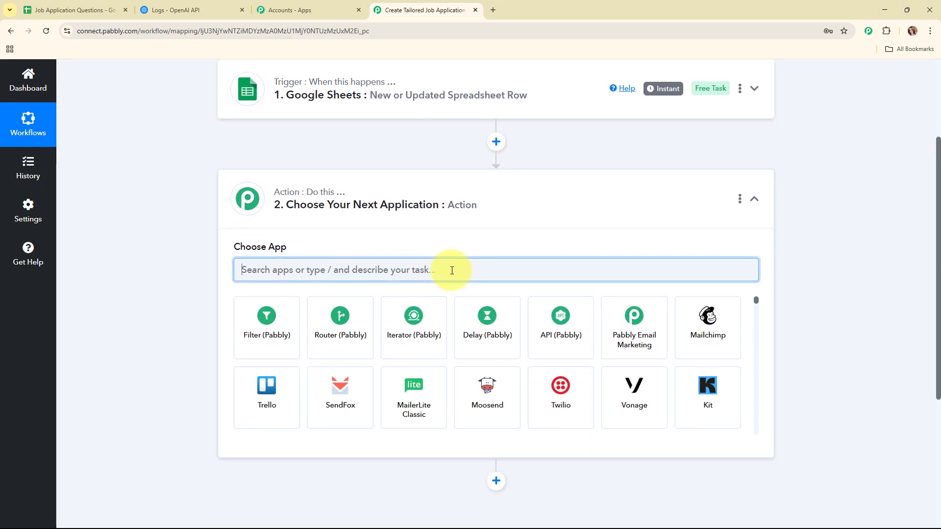
text(ope)
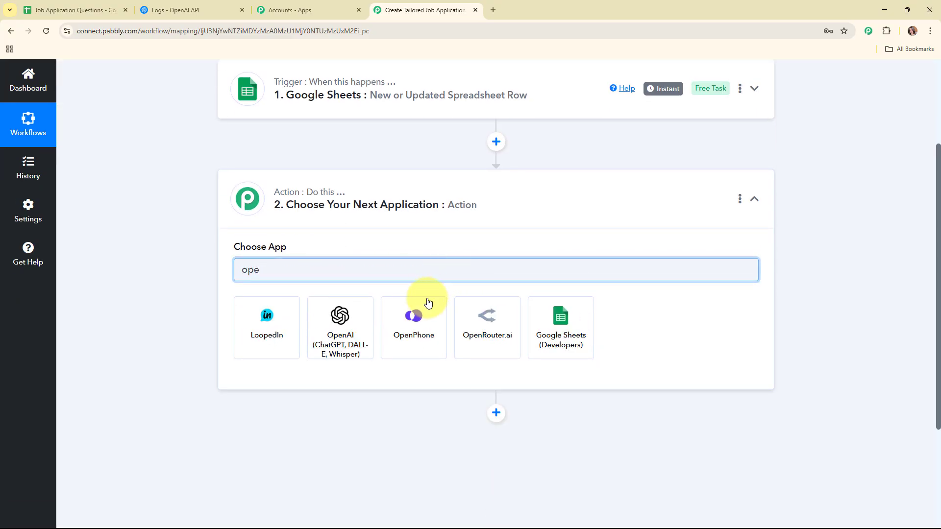
click(339, 326)
click(248, 320)
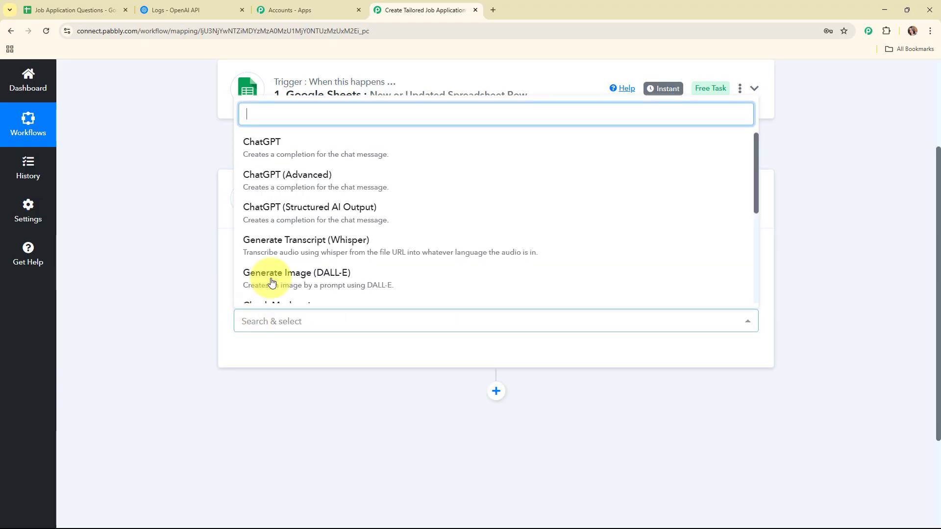
click(284, 138)
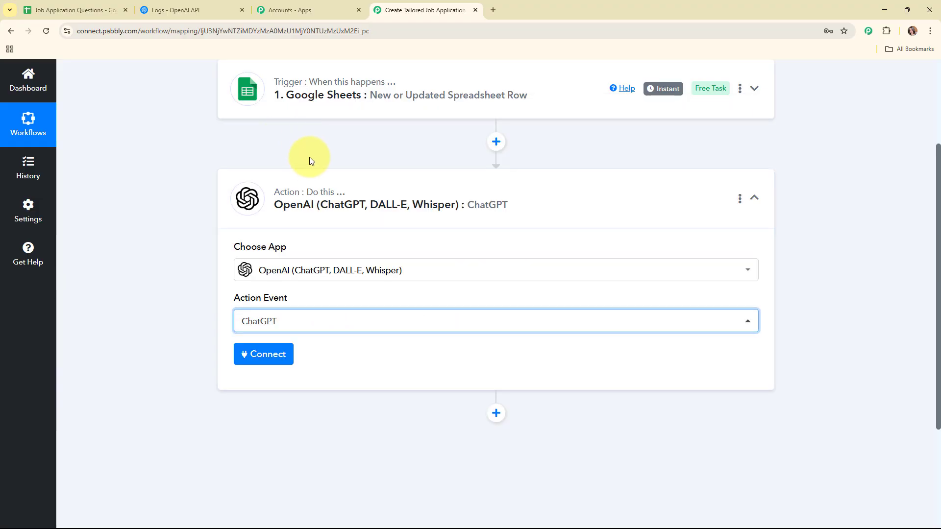
Step: Start adding a new OpenAI connection for the action and review the API key instructions below the token field
click(266, 354)
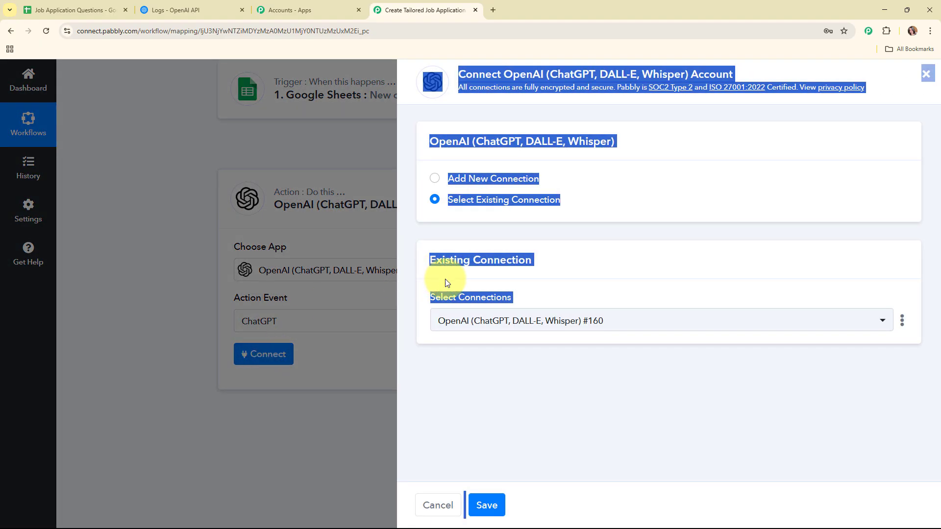
click(435, 179)
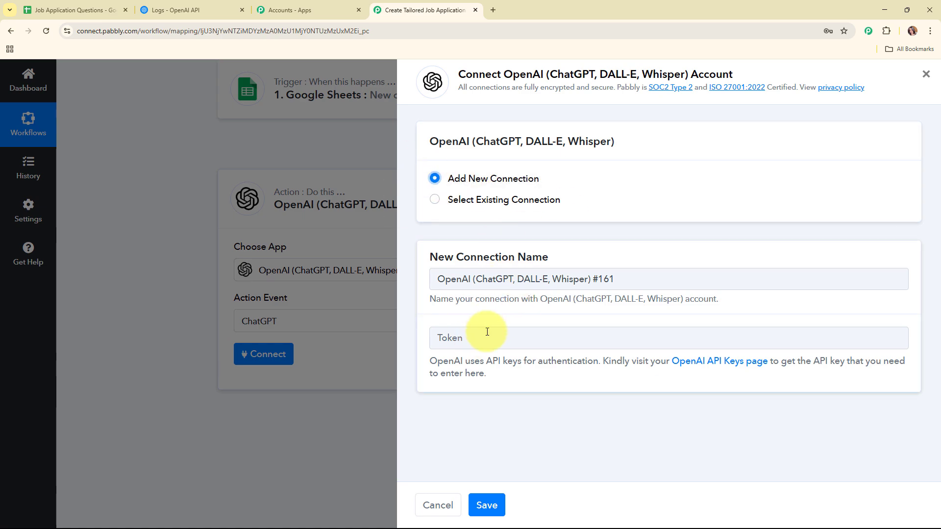
drag(424, 358, 495, 384)
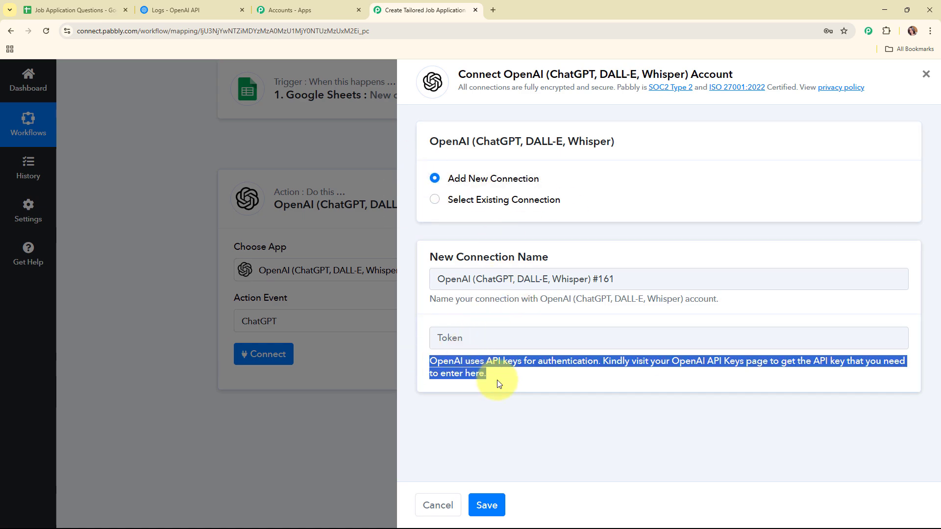
Step: Switch to the OpenAI platform, create a secret key named Questions in the Default project, and copy it
click(171, 10)
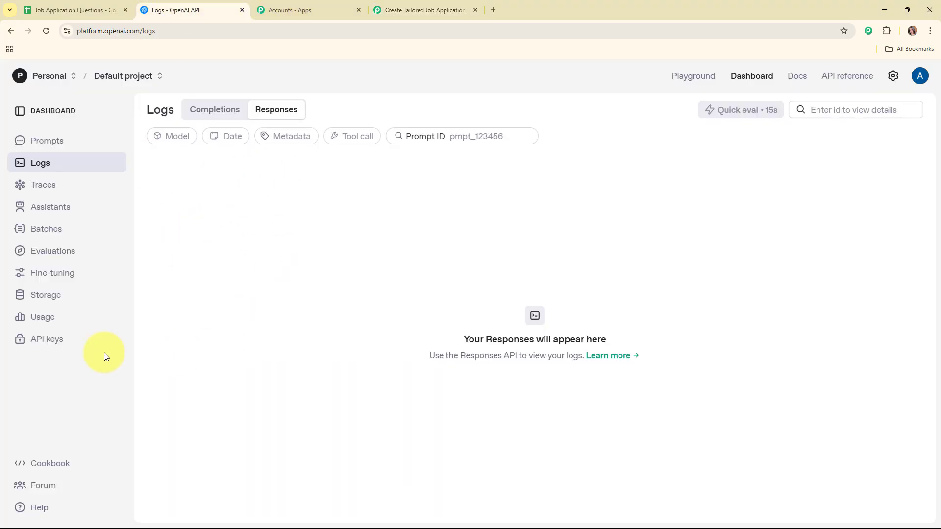
click(31, 341)
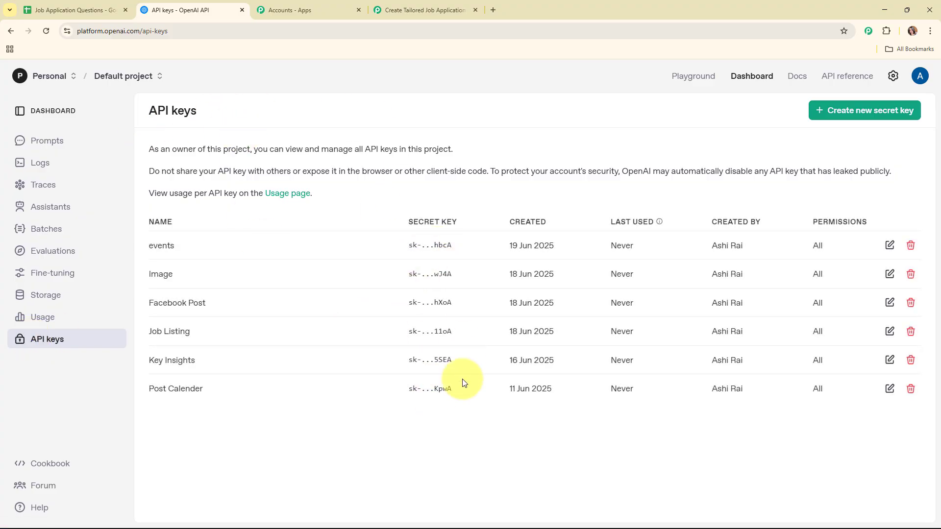
click(858, 110)
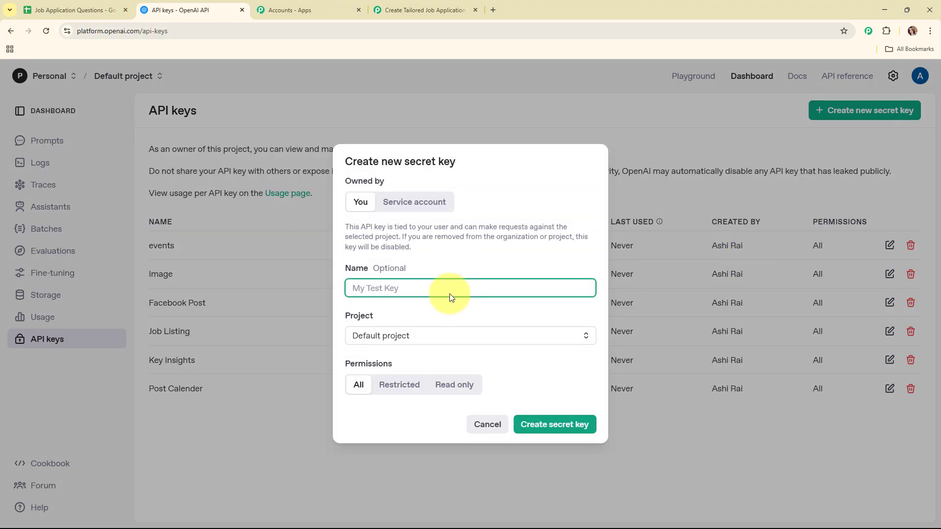
text(Questions)
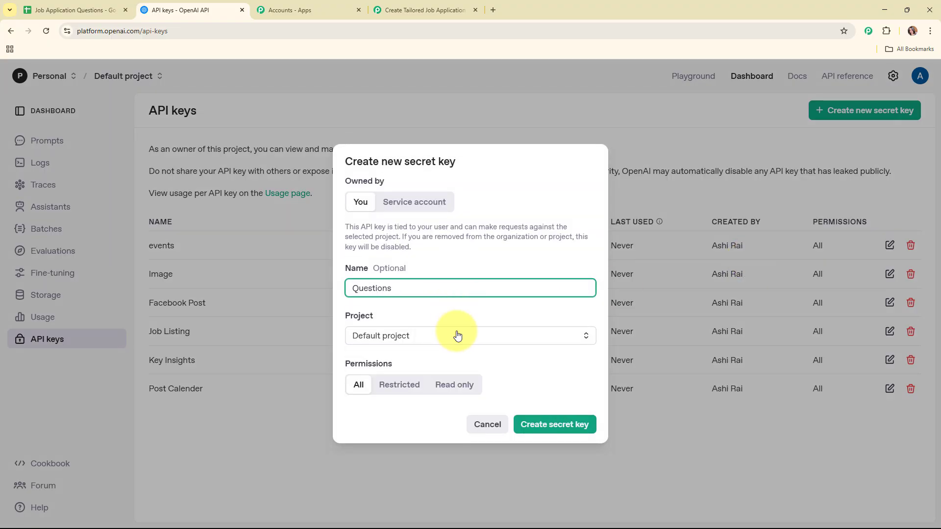
click(457, 335)
click(468, 363)
click(569, 426)
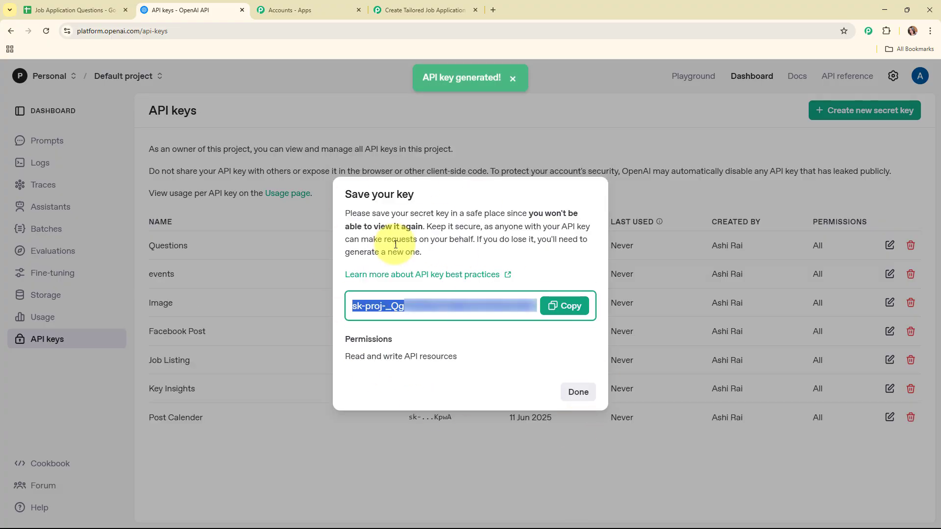
click(585, 304)
click(578, 392)
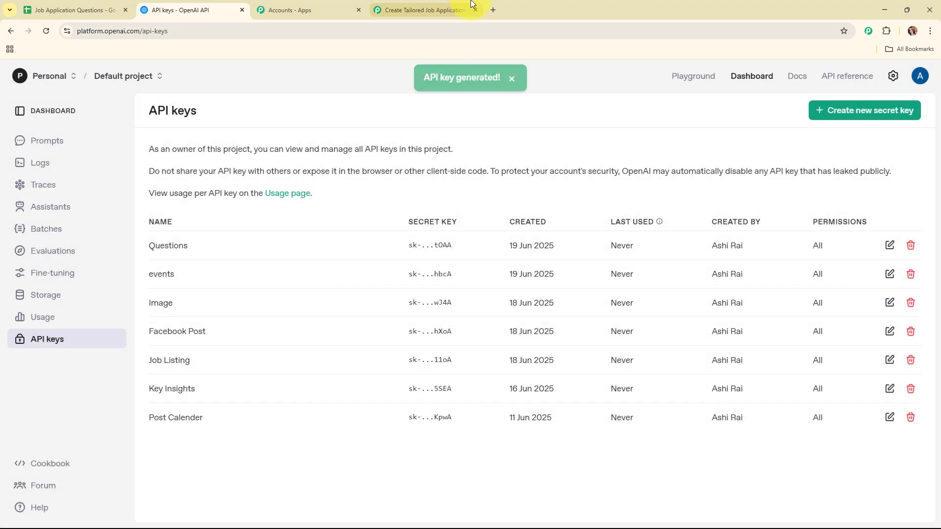
Step: Return to the workflow, paste the OpenAI API key into the new connection's token field, and save the connection
click(425, 10)
right_click(536, 338)
click(550, 227)
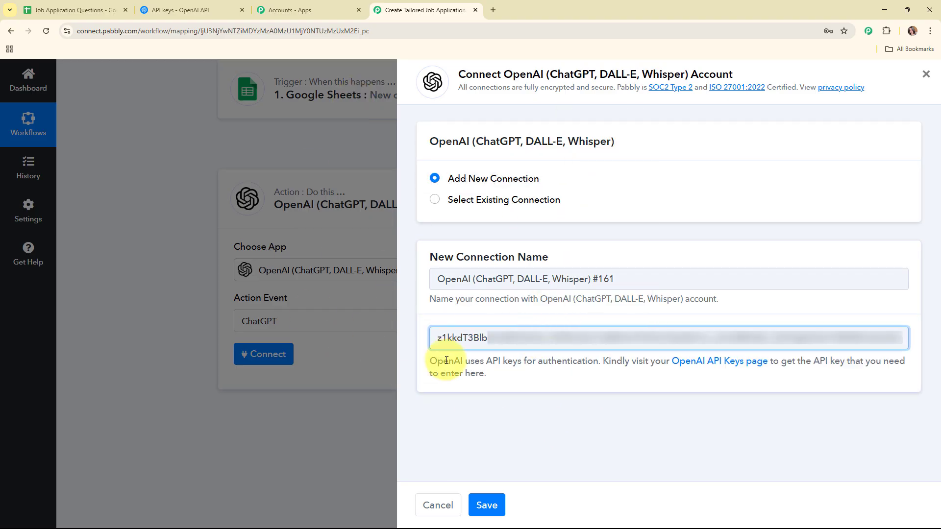
click(485, 504)
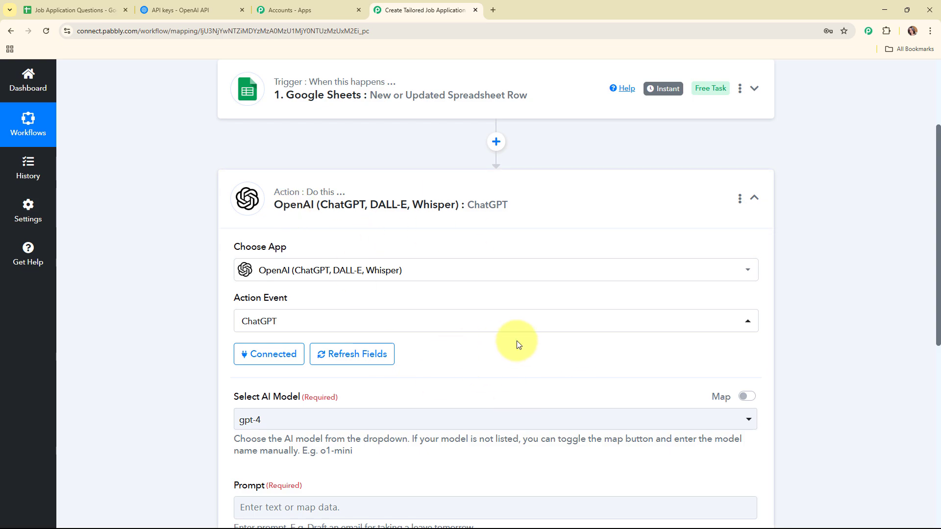
Step: Review the available AI models for the ChatGPT action and select gpt-4o-mini
scroll(518, 344, down, 3)
drag(231, 248, 392, 247)
click(456, 319)
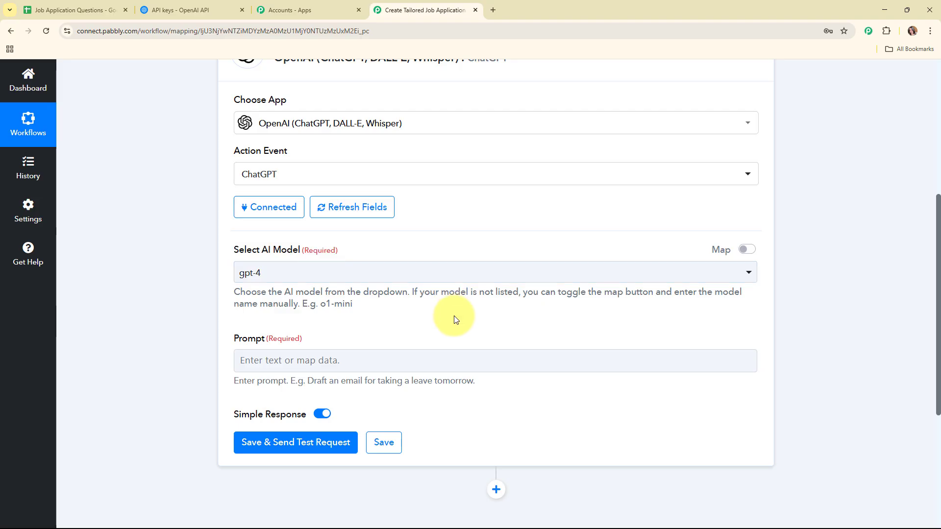
click(424, 275)
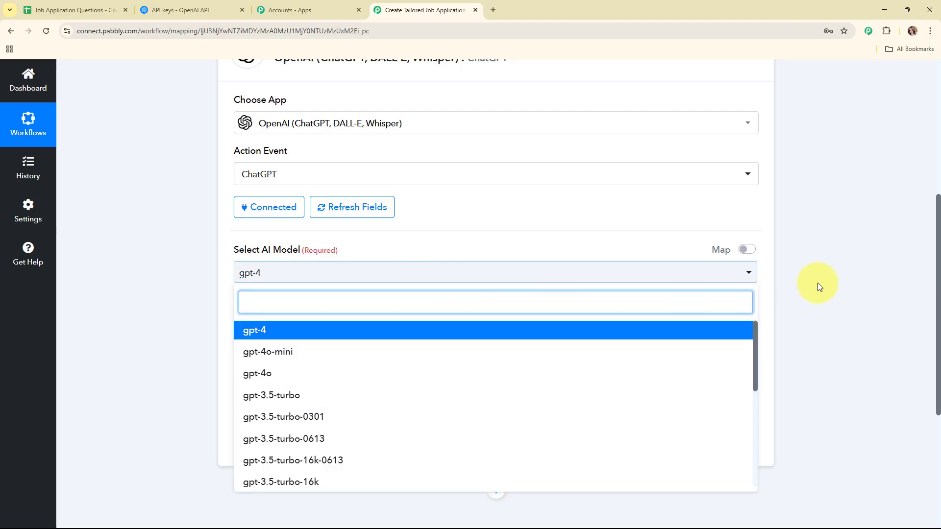
scroll(593, 286, down, 6)
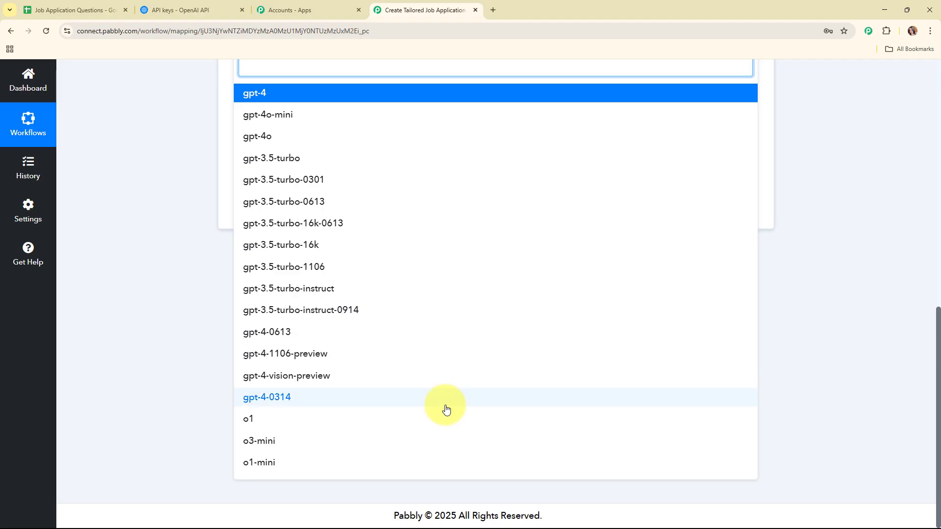
scroll(444, 413, up, 4)
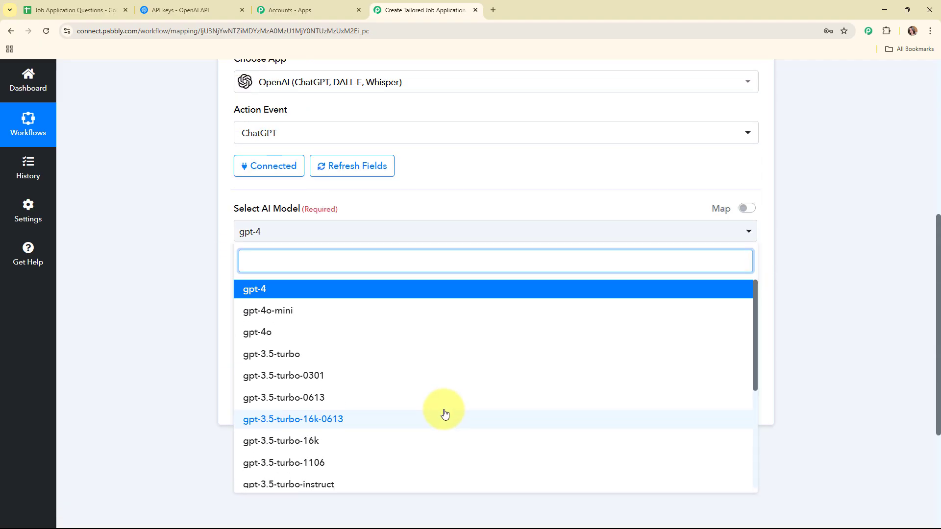
click(269, 321)
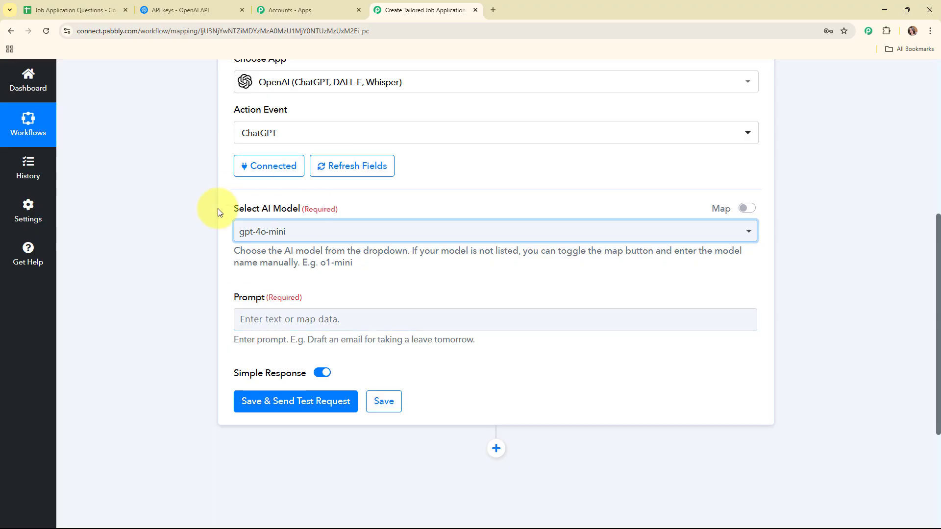
Step: Paste the recruitment assistant prompt for custom application questions, including its job detail labels and guidelines, into the ChatGPT action's Prompt field
scroll(296, 275, down, 2)
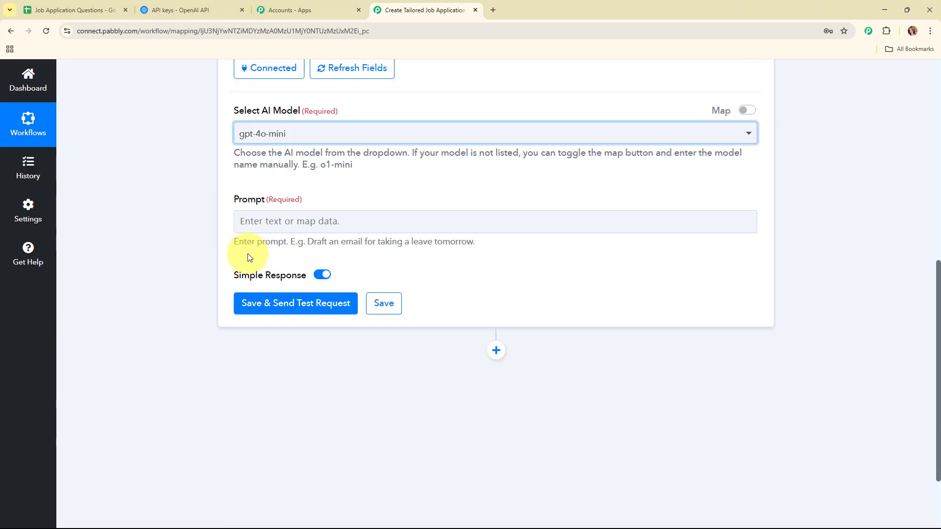
click(302, 228)
key(ctrl+v)
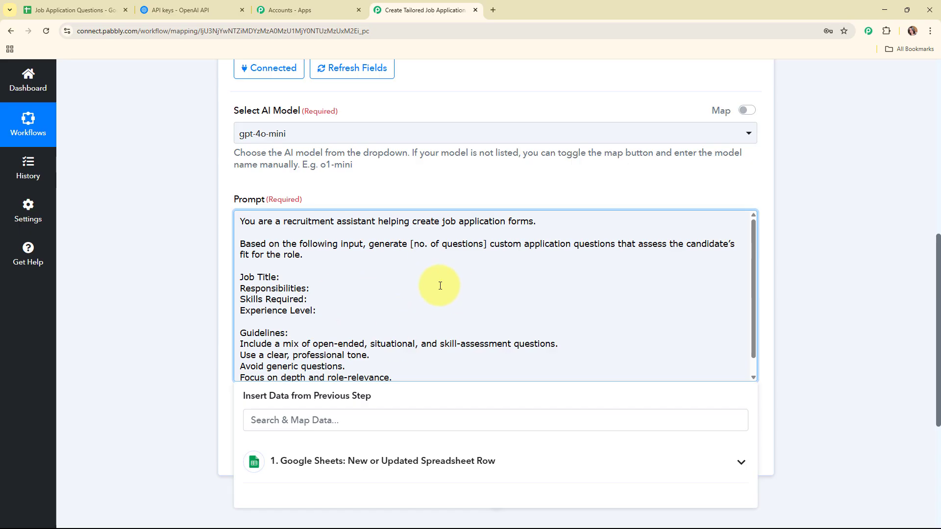
scroll(793, 281, down, 4)
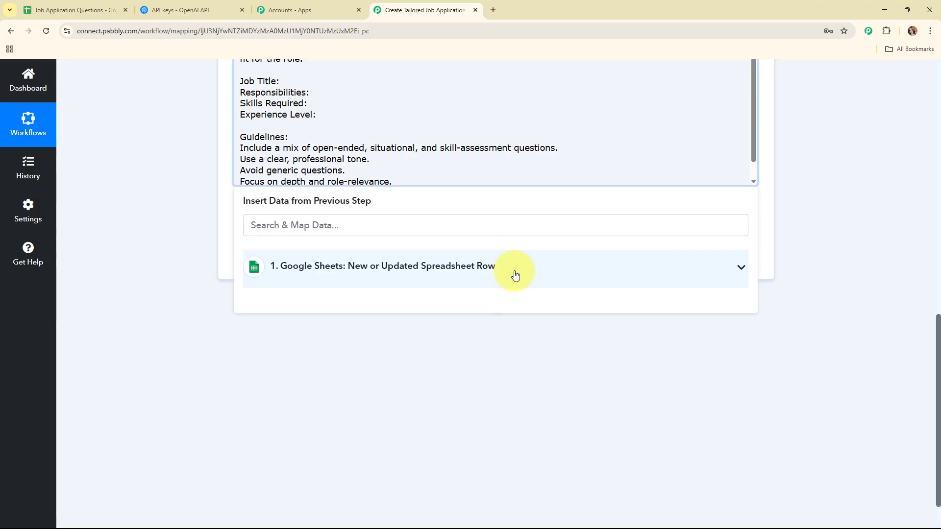
scroll(514, 272, up, 3)
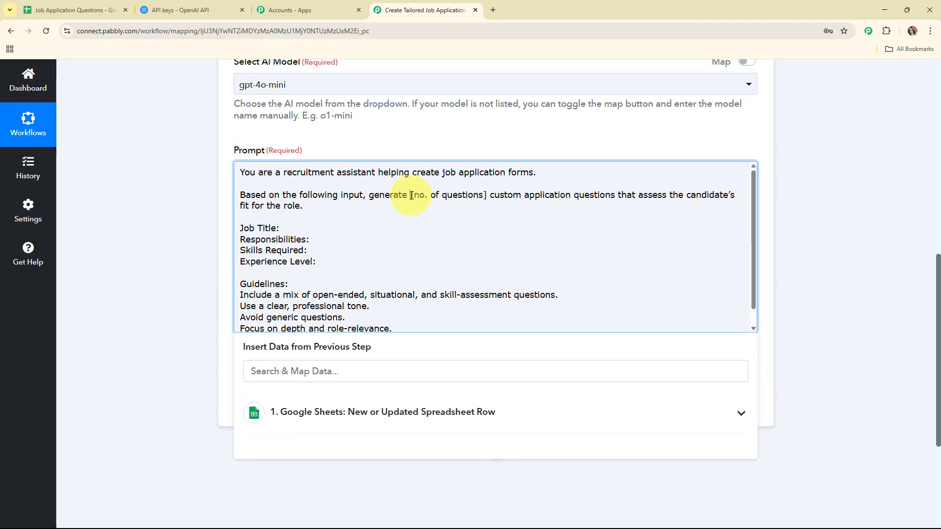
Step: Replace the [no. of questions] placeholder in the prompt with the No. Of Questions value mapped from the Google Sheets trigger
drag(411, 195, 479, 197)
click(445, 409)
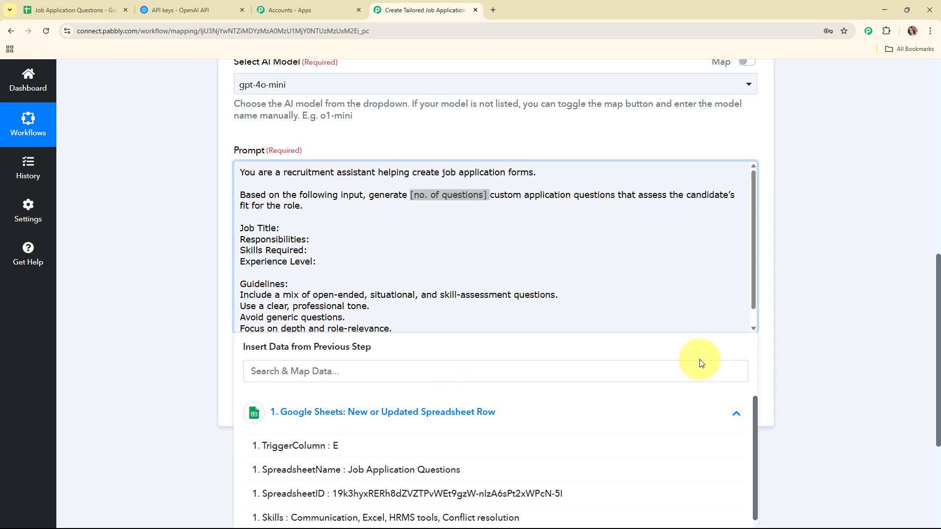
scroll(446, 414, down, 4)
click(389, 444)
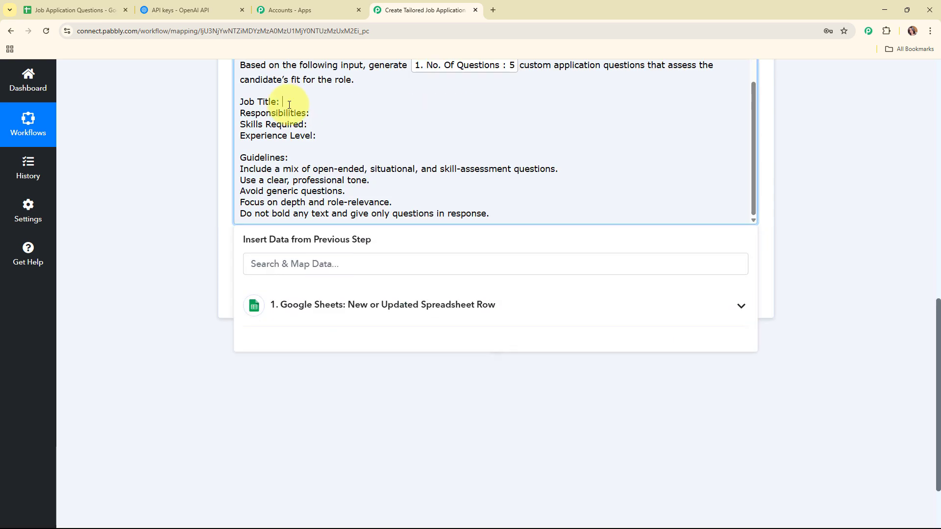
Step: Map the Job Title and Responsibilities values from the Google Sheets trigger after their matching labels in the ChatGPT prompt
click(343, 313)
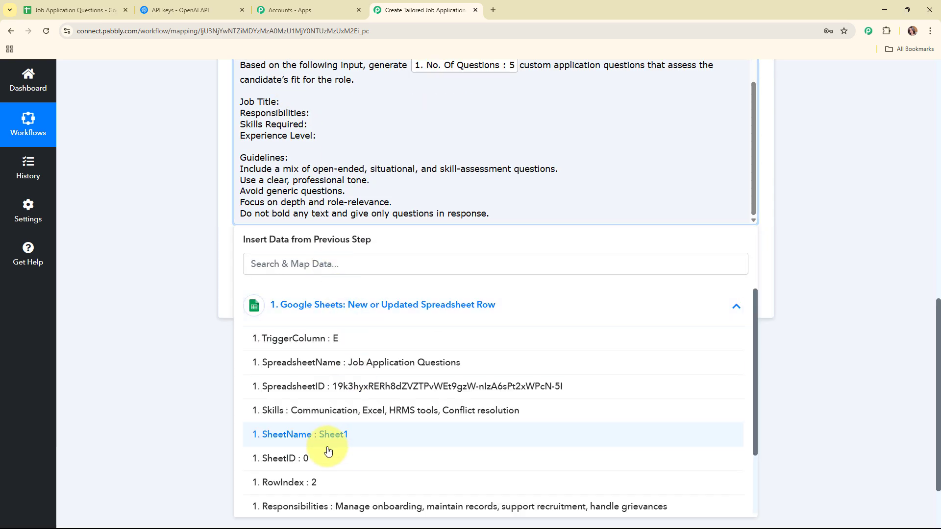
scroll(328, 451, down, 2)
click(327, 482)
click(340, 303)
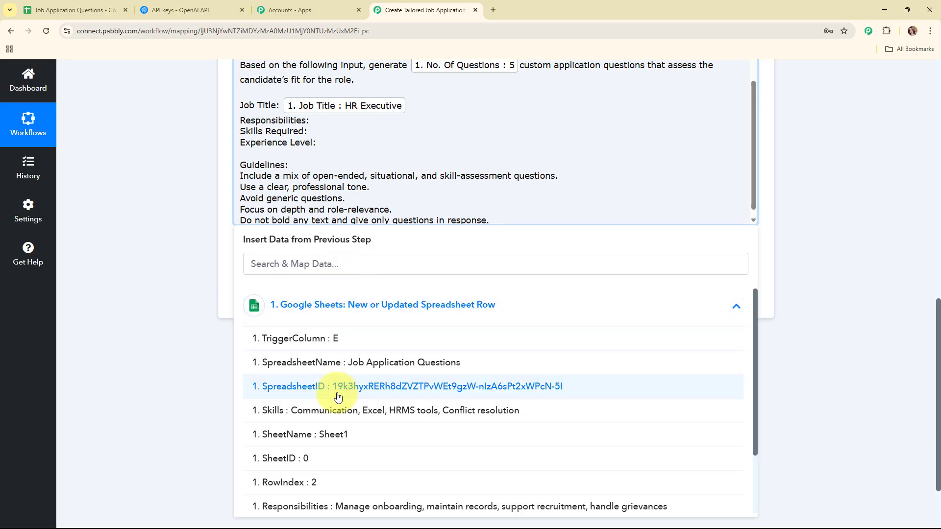
scroll(337, 451, down, 2)
click(337, 436)
Step: Map the trigger's Skills value after Skills Required and its Experience Level value after the Experience Level label in the prompt
click(345, 304)
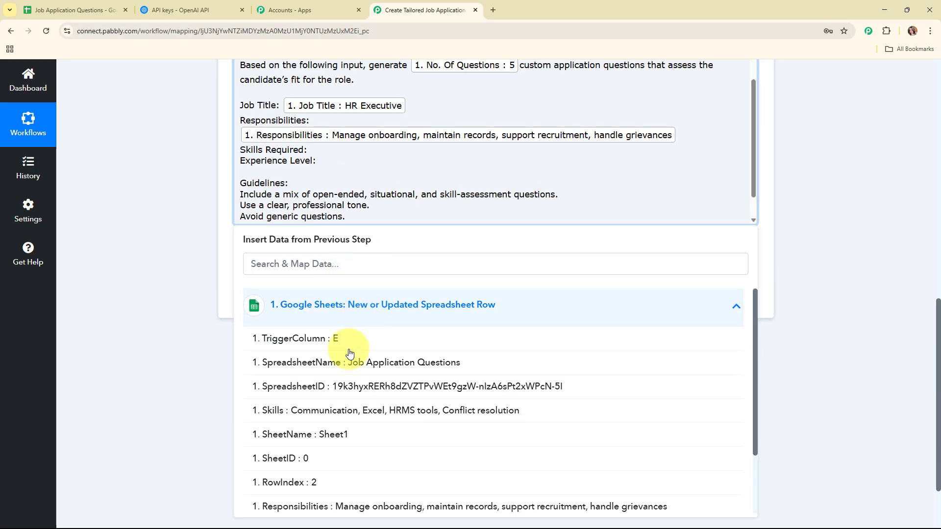
scroll(337, 444, down, 2)
click(323, 333)
click(343, 304)
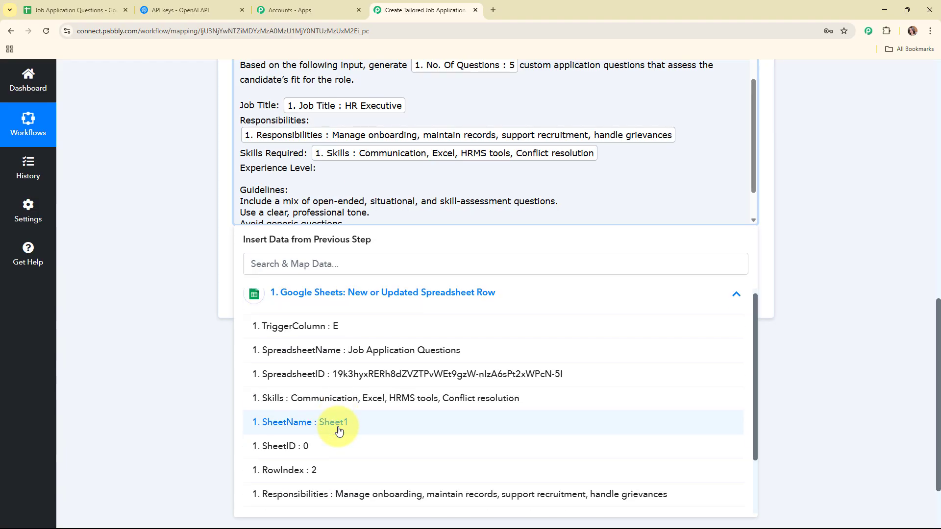
scroll(324, 427, down, 2)
click(319, 500)
click(169, 261)
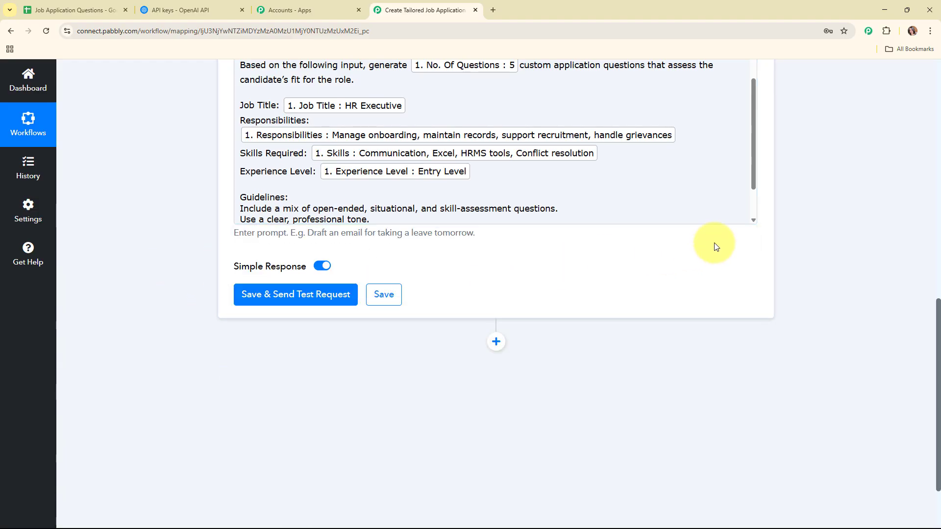
Step: Save the ChatGPT action with a test request and examine the generated questions in the response, leaving the action collapsed
scroll(713, 243, down, 2)
scroll(600, 322, up, 4)
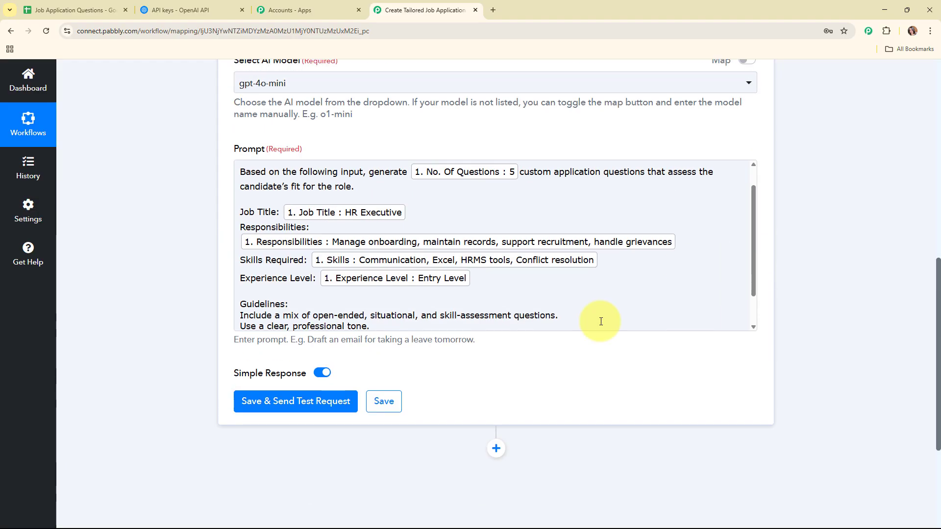
click(278, 405)
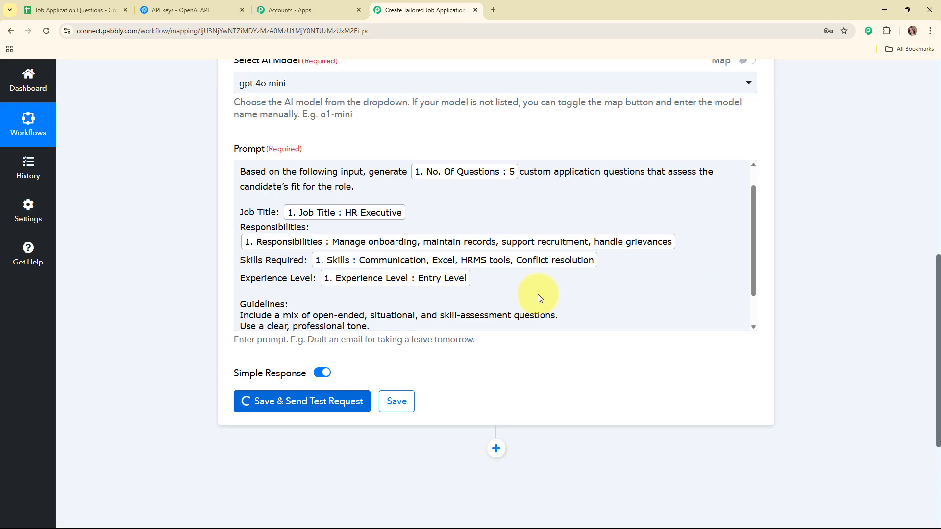
scroll(854, 252, down, 5)
drag(759, 204, 765, 481)
drag(509, 266, 766, 380)
scroll(667, 315, up, 7)
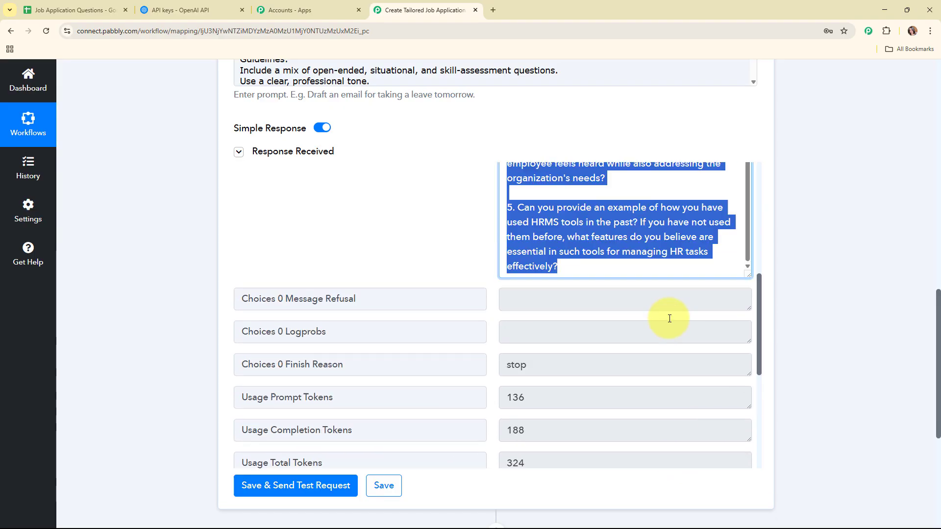
scroll(901, 363, up, 9)
scroll(901, 365, up, 5)
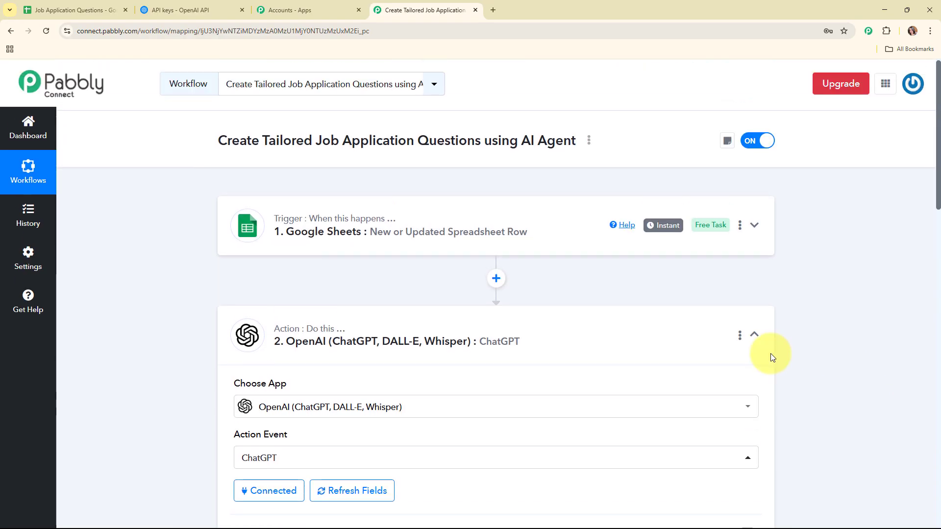
click(588, 342)
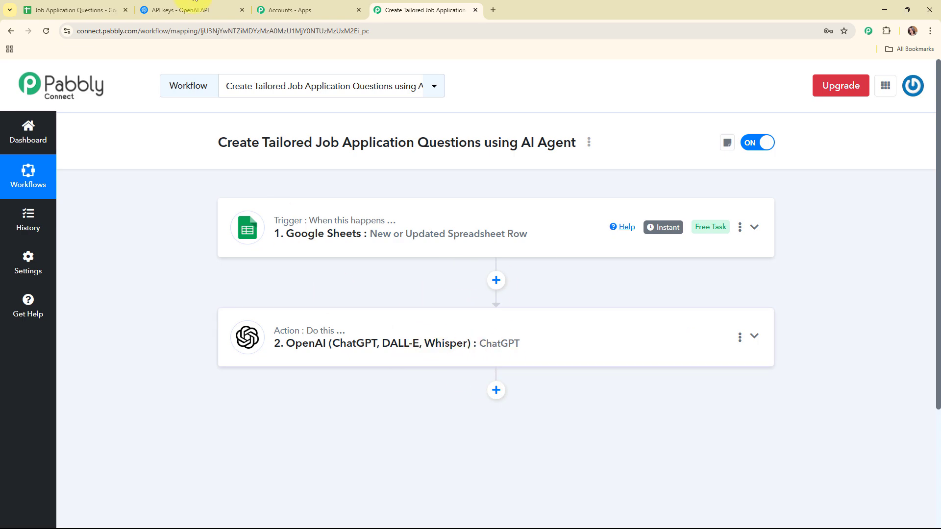
Step: Check the spreadsheet's Questions Generated column, and add a Google Sheets action with the Update Cell Value event after the ChatGPT step
click(93, 8)
double_click(856, 195)
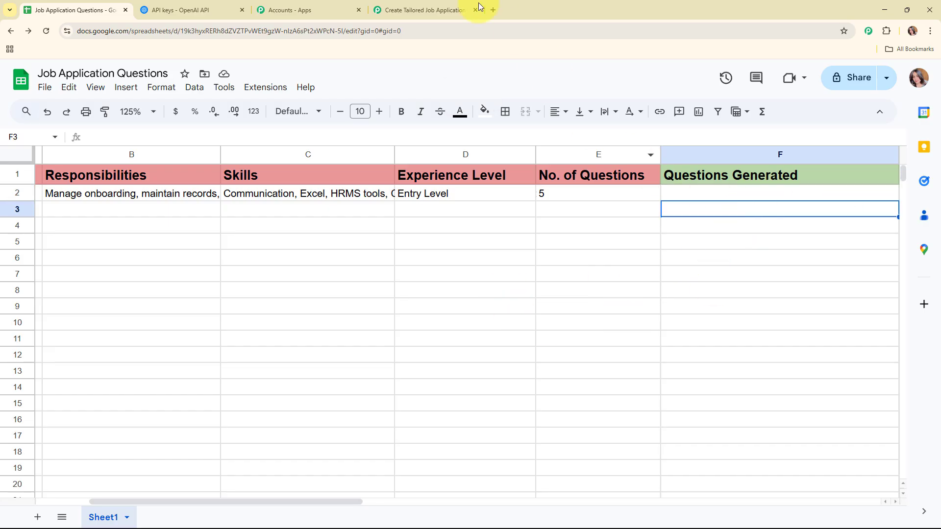
click(426, 10)
click(496, 390)
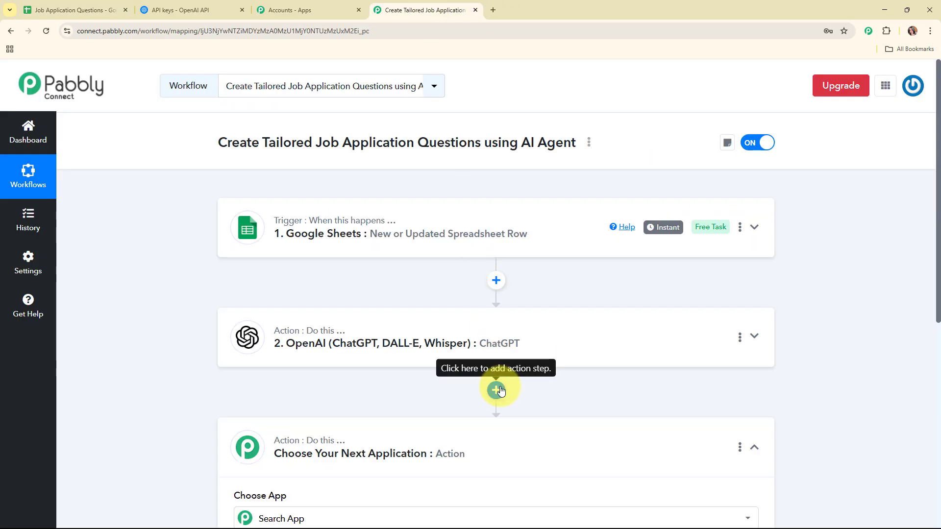
text(she)
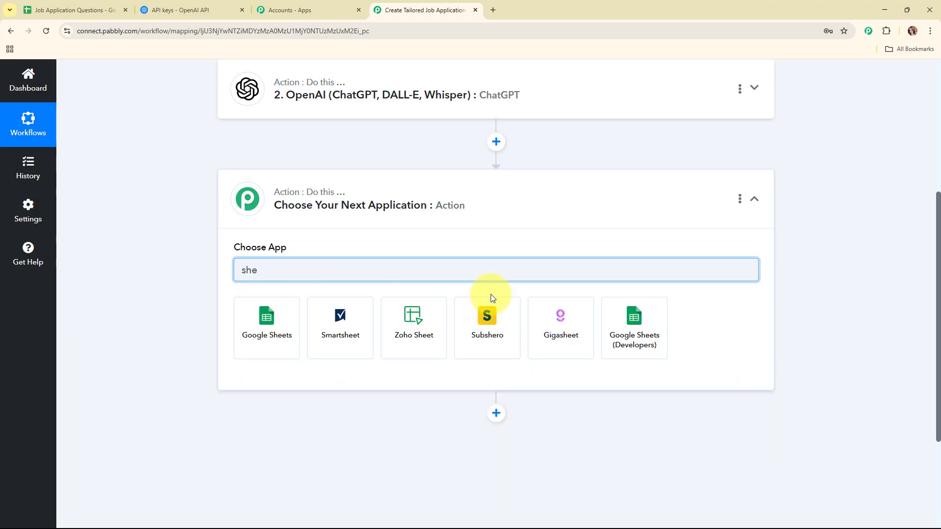
click(284, 322)
click(281, 320)
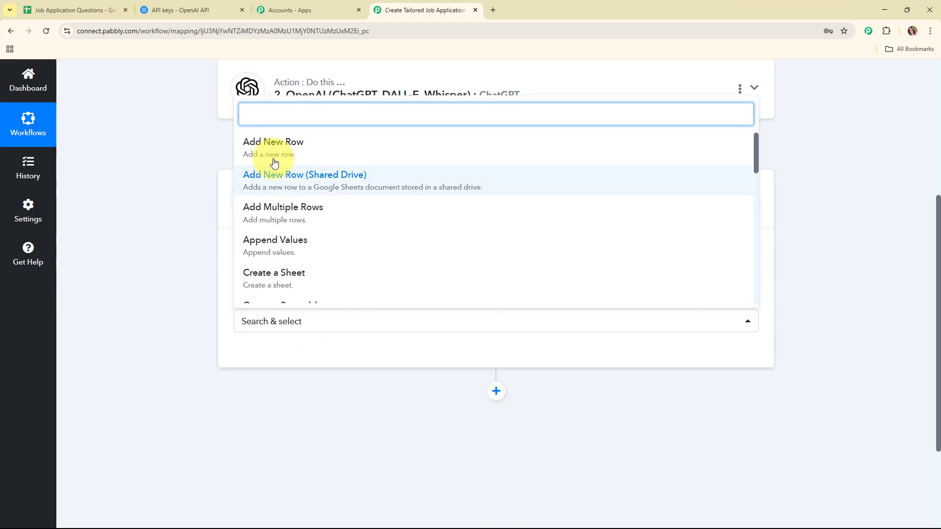
scroll(294, 245, down, 3)
scroll(296, 251, down, 5)
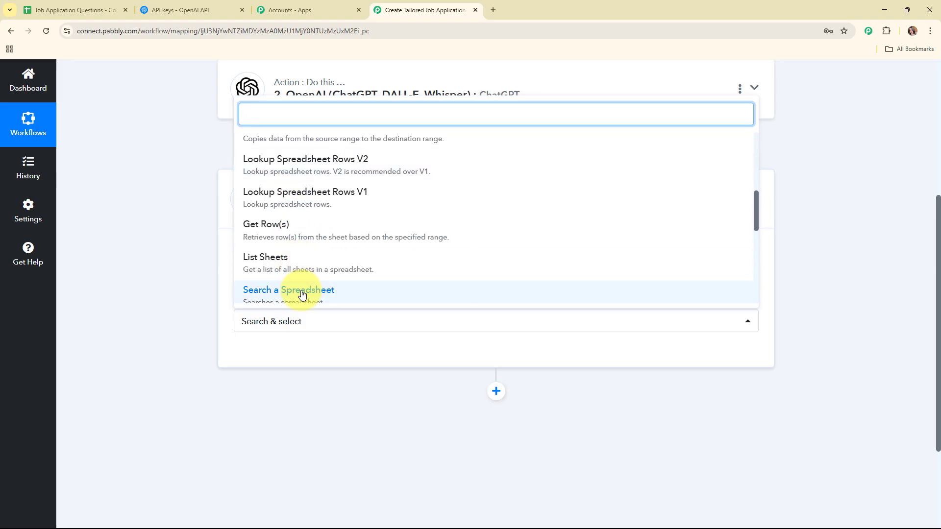
scroll(295, 239, down, 2)
click(296, 232)
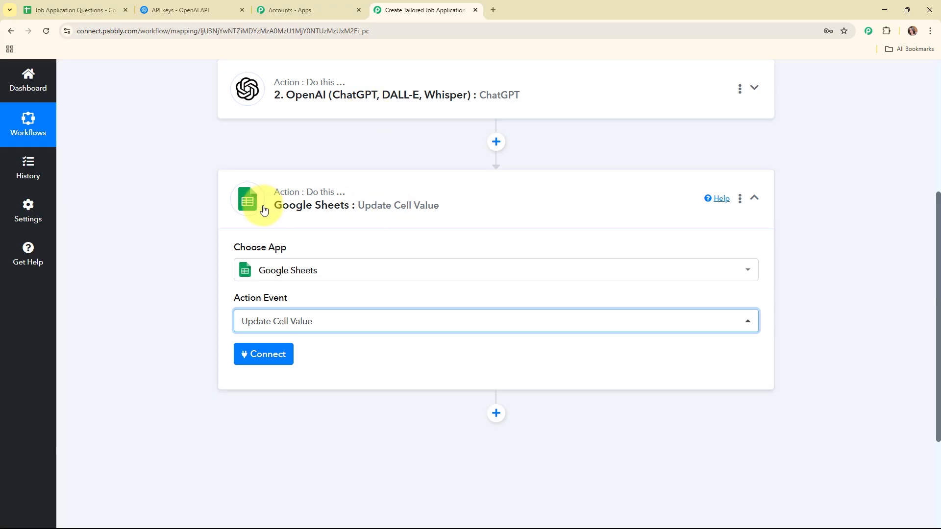
Step: Create a new Google Sheets connection for the Update Cell Value action by signing in with the Google account and granting access
click(238, 362)
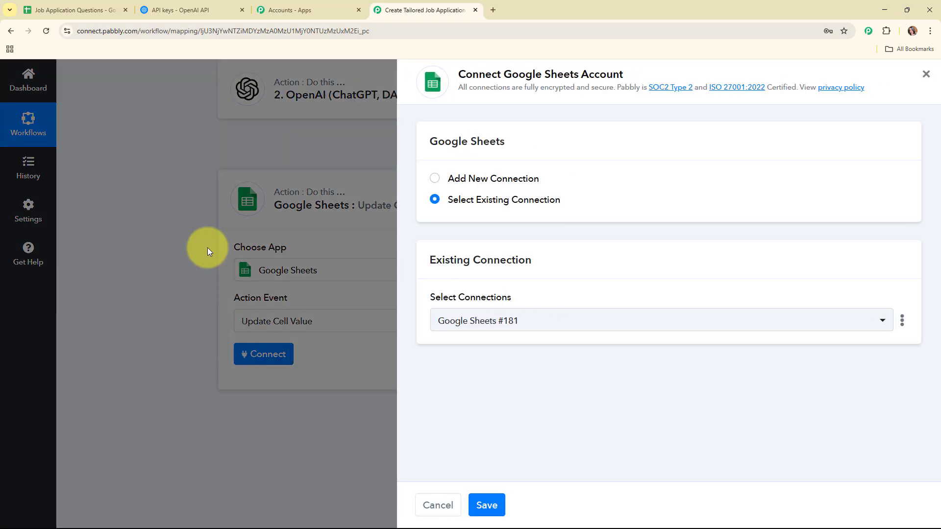
click(435, 180)
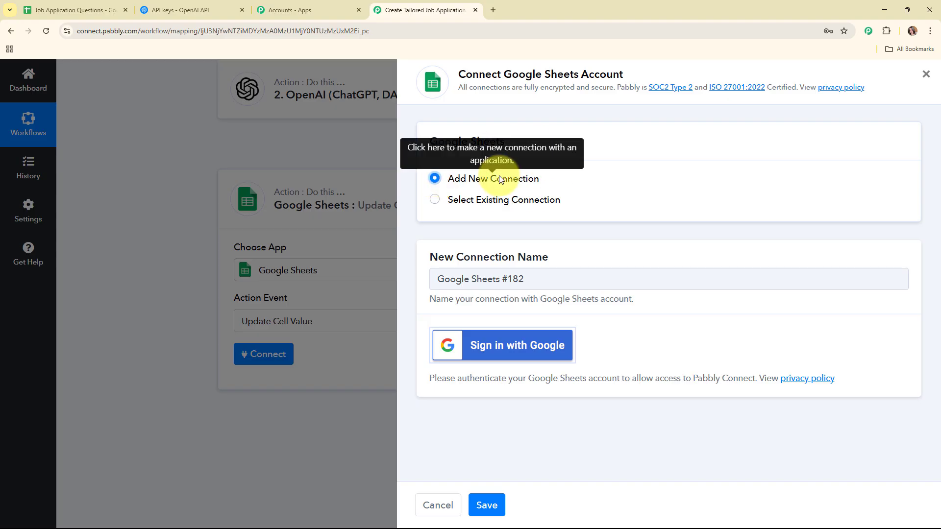
click(509, 354)
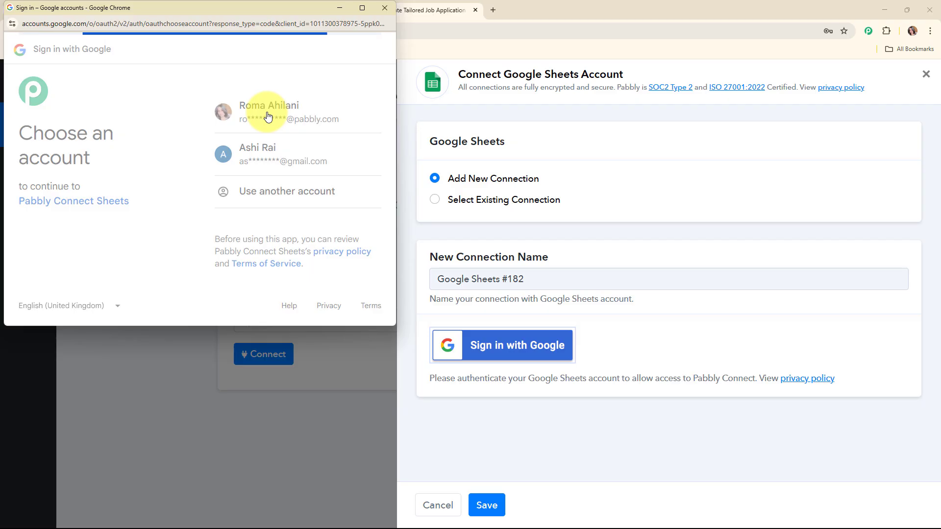
click(331, 259)
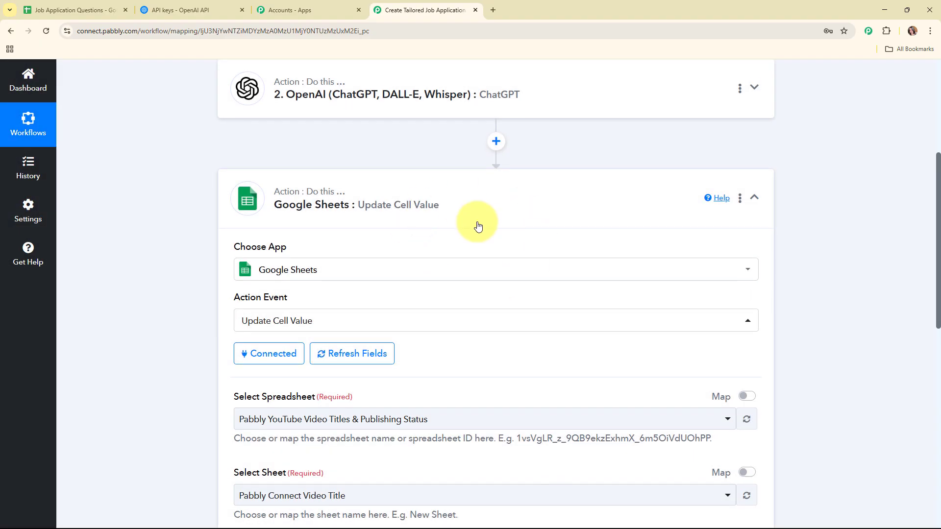
Step: Select the Job Application Questions spreadsheet and Sheet1 as the target of the Update Cell Value action
scroll(479, 225, down, 5)
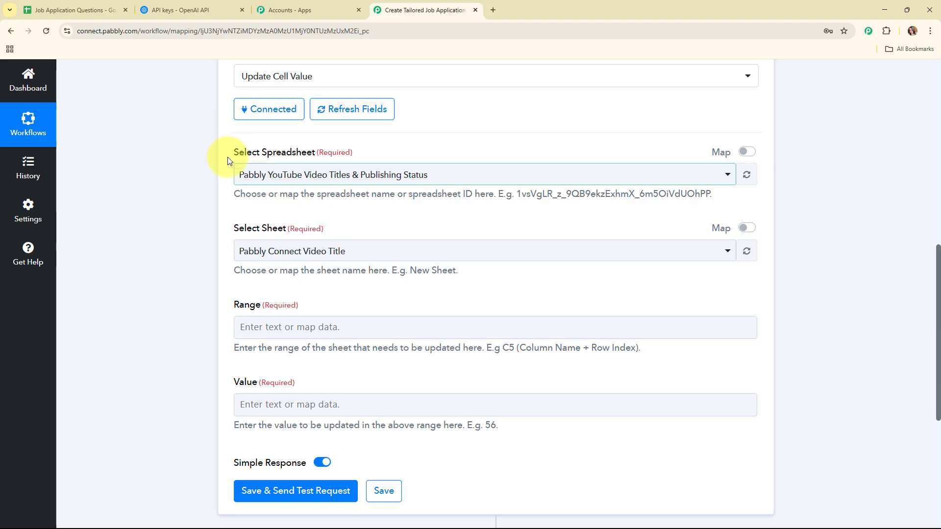
drag(228, 161, 479, 216)
click(539, 216)
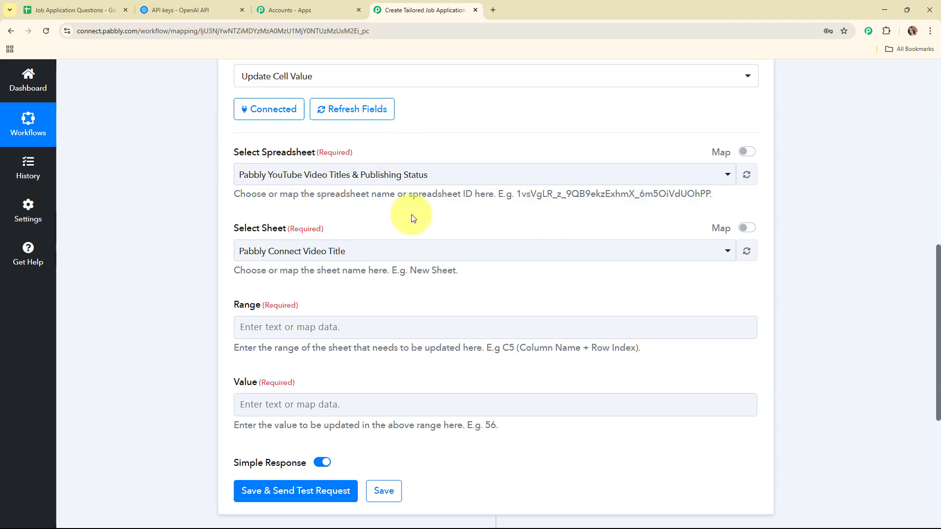
click(101, 9)
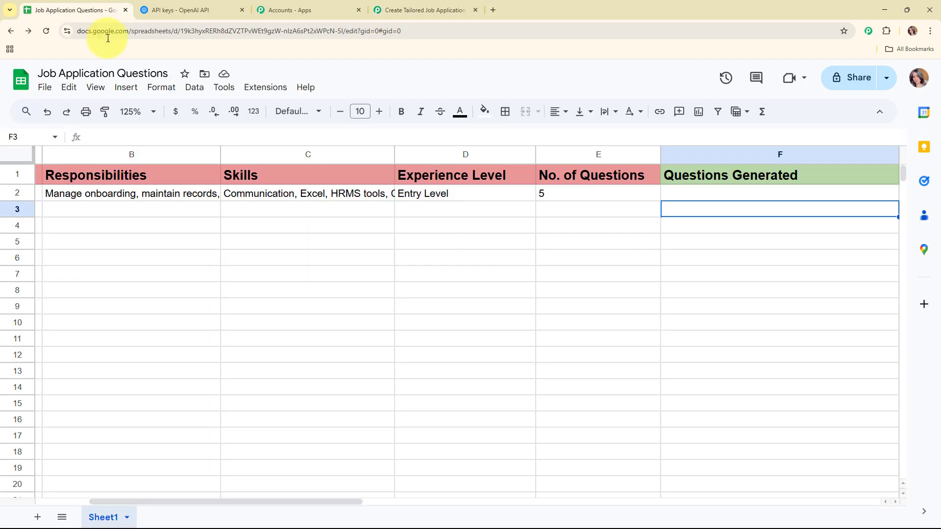
click(426, 10)
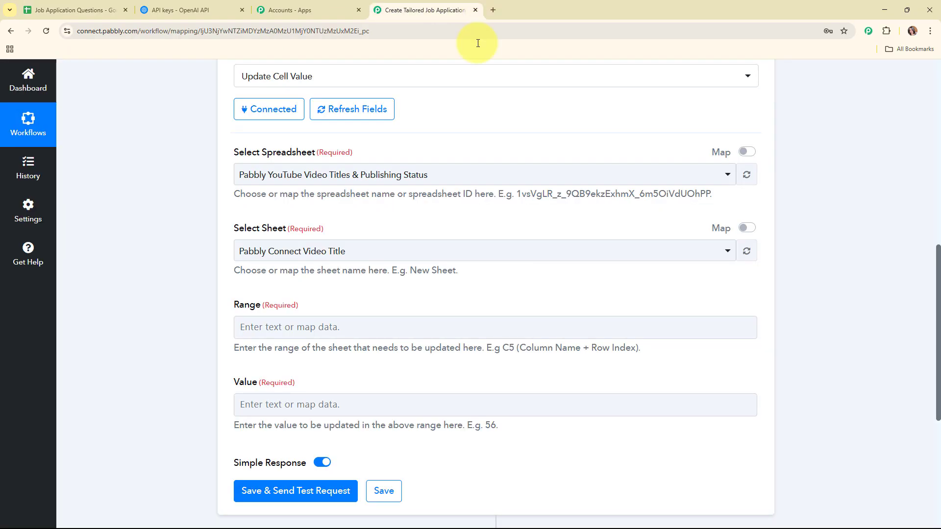
click(416, 175)
click(392, 254)
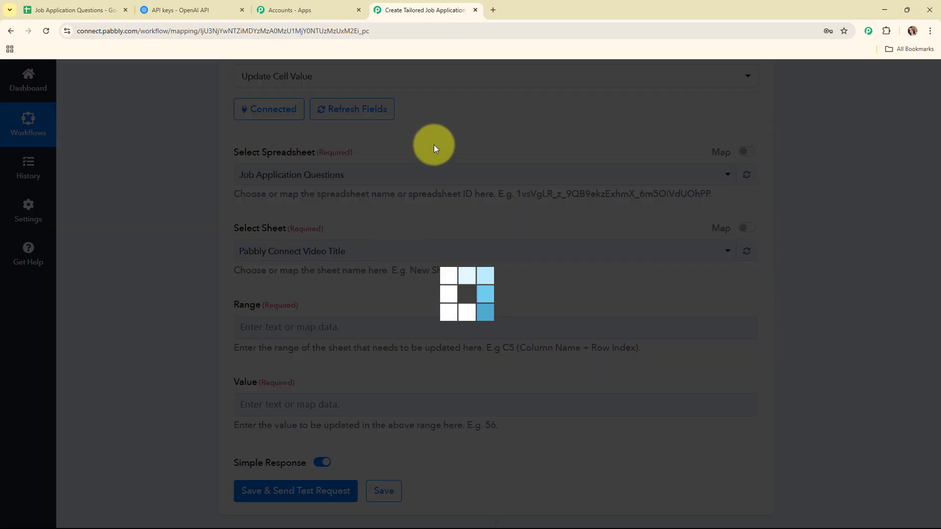
scroll(290, 162, down, 2)
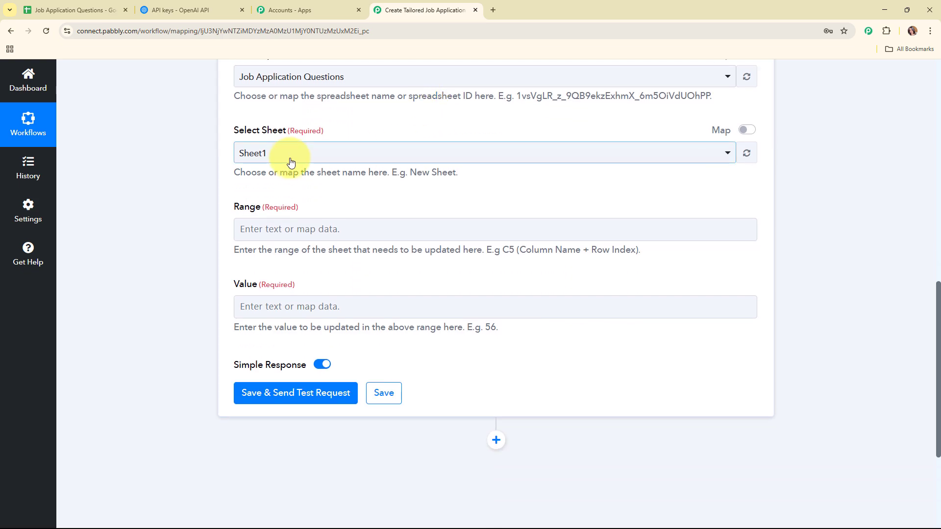
click(291, 162)
click(308, 211)
scroll(430, 189, down, 1)
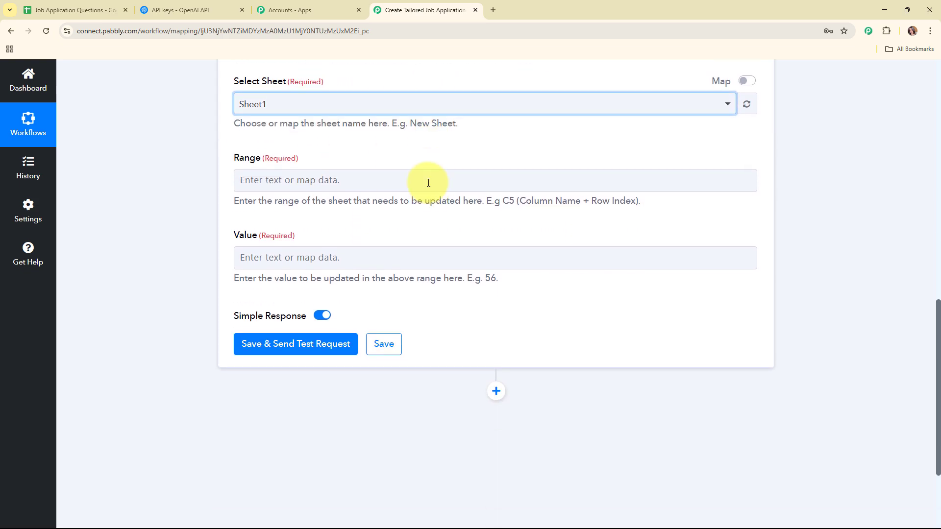
Step: Set the Range to the Questions Generated column letter F followed by the RowIndex value mapped from the Google Sheets trigger
click(257, 184)
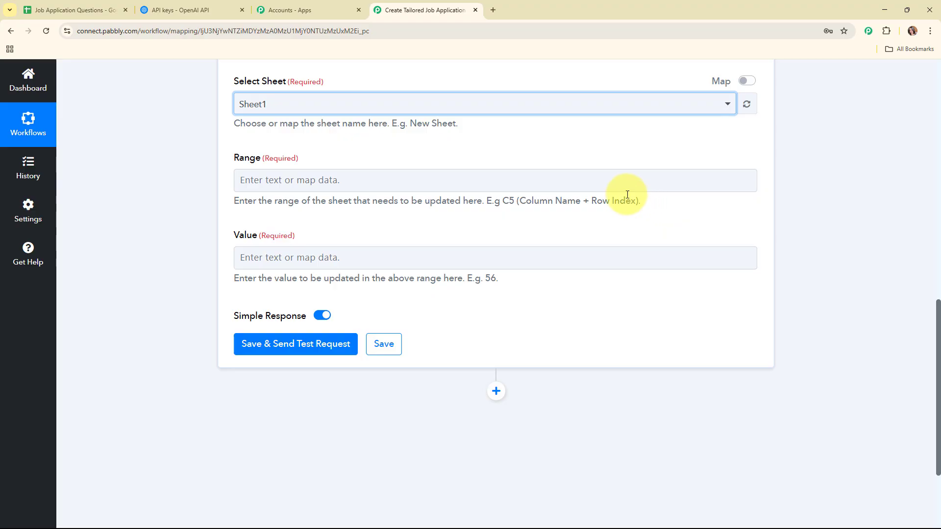
click(73, 9)
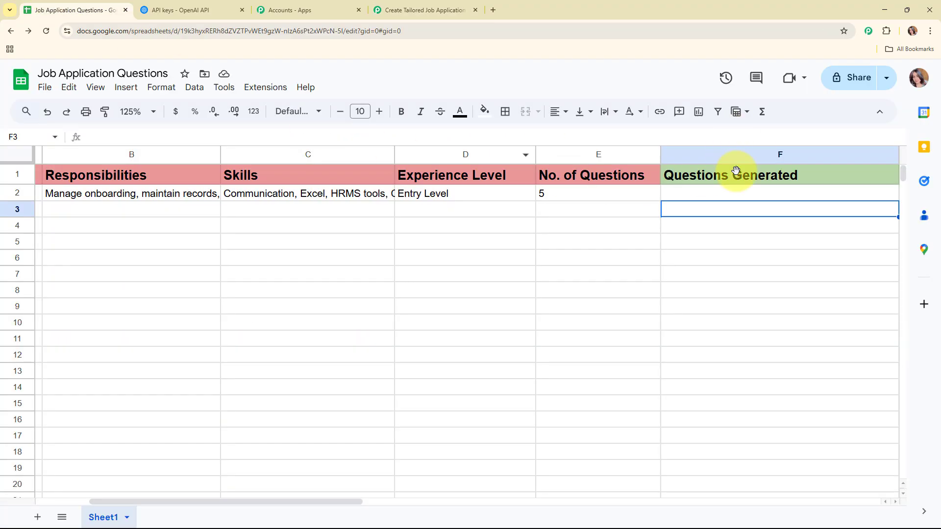
click(747, 196)
click(421, 10)
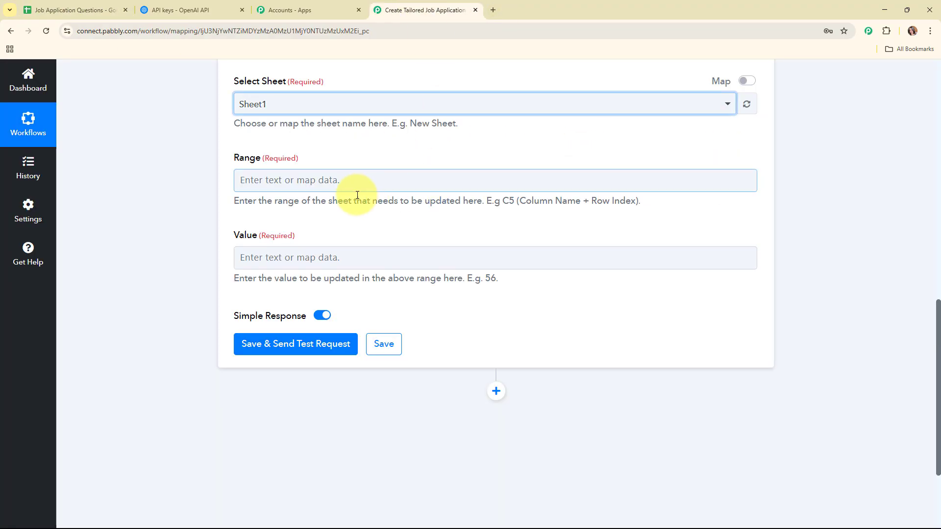
click(339, 187)
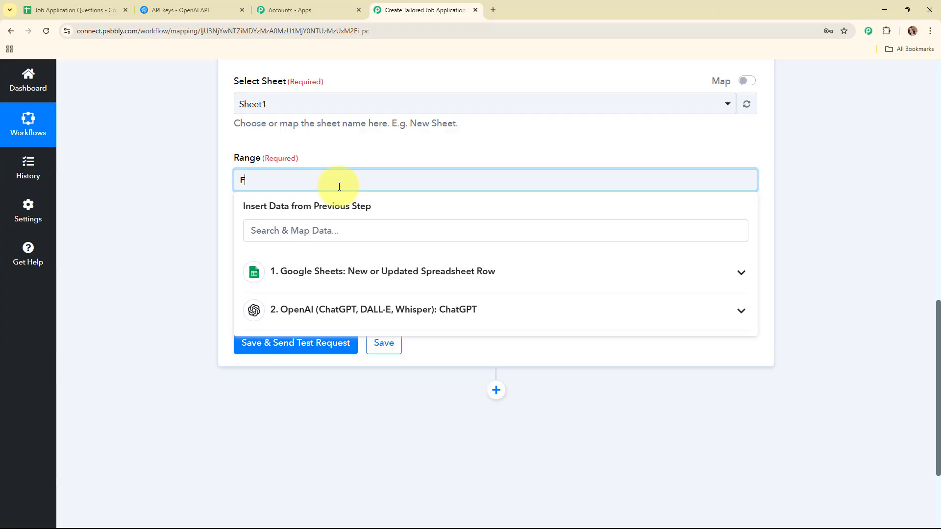
text(F)
click(368, 270)
scroll(353, 369, down, 2)
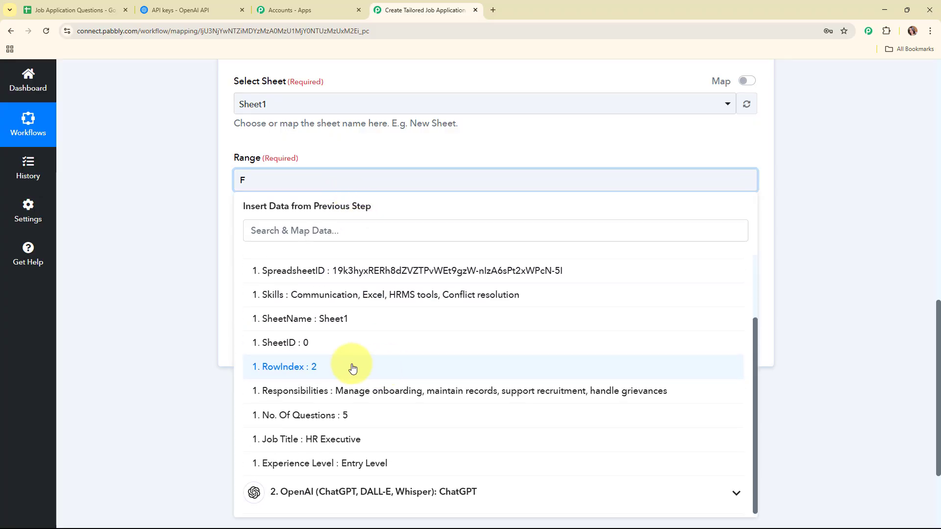
click(319, 366)
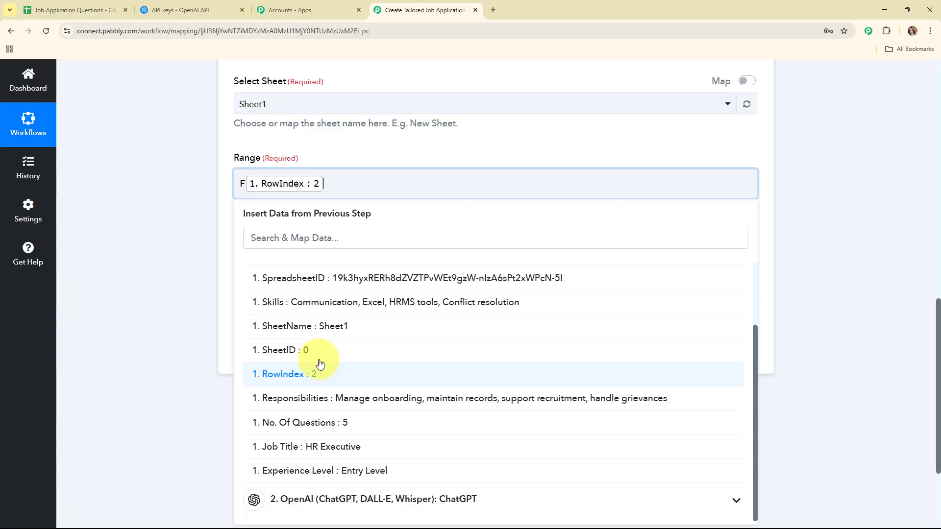
click(176, 206)
click(246, 184)
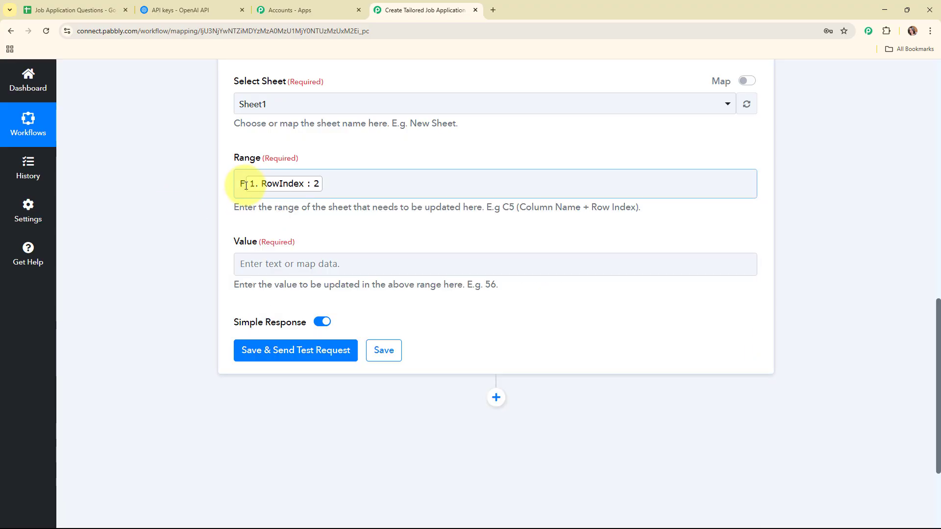
drag(245, 185, 240, 194)
click(205, 182)
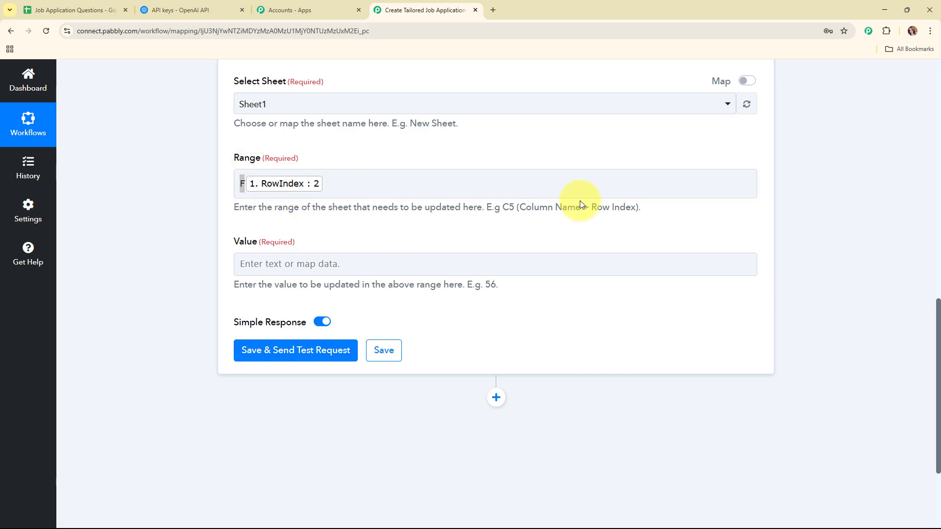
Step: Map the Choices 0 Message Content from the ChatGPT step as the Value of the Update Cell Value action
scroll(433, 193, down, 1)
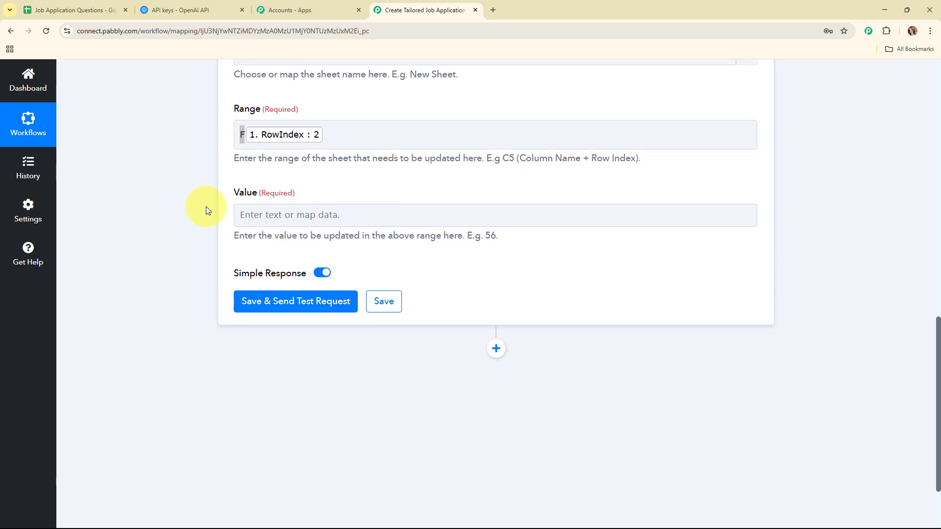
click(263, 217)
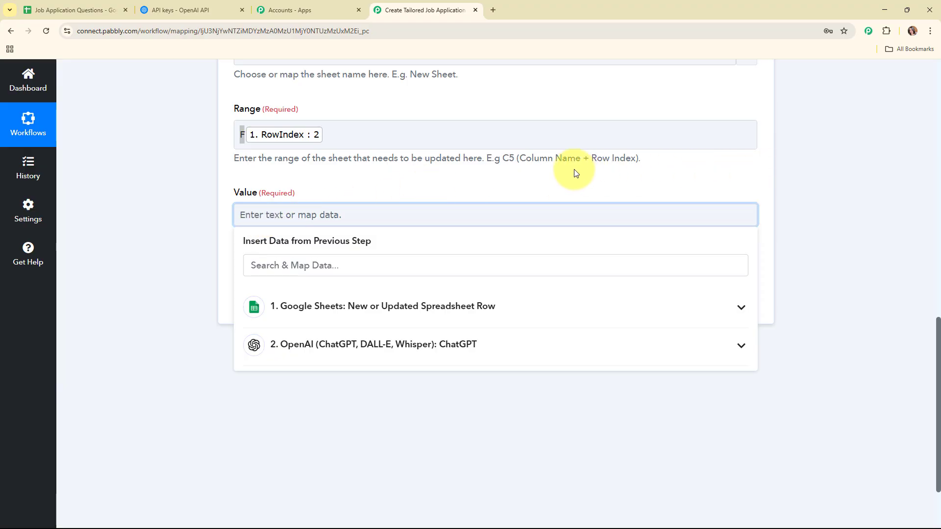
scroll(489, 178, down, 2)
click(335, 259)
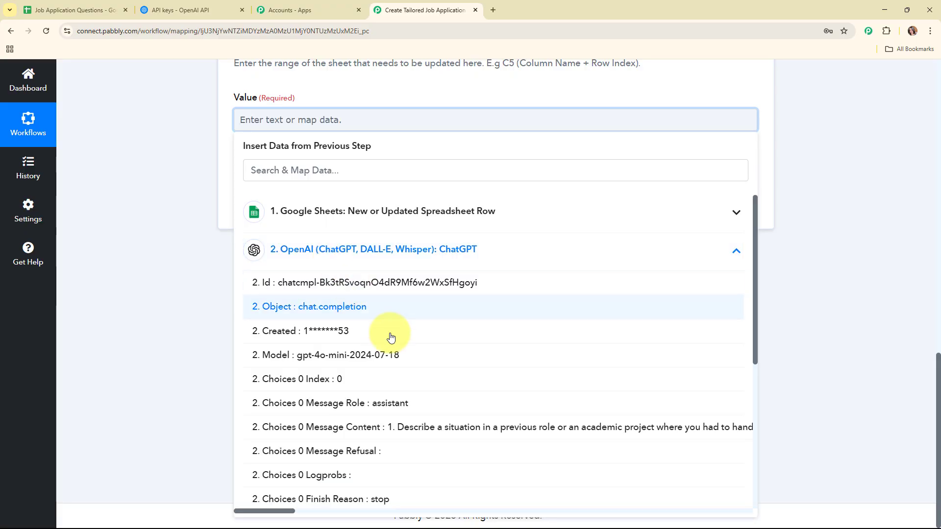
click(462, 483)
click(163, 228)
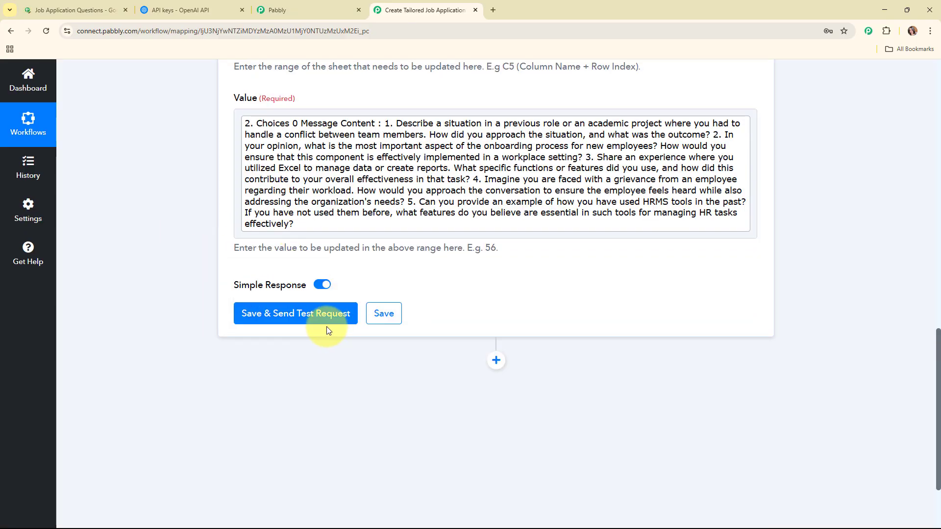
Step: Save the Update Cell Value action and send a test request, check its response, and collapse the action step
click(311, 313)
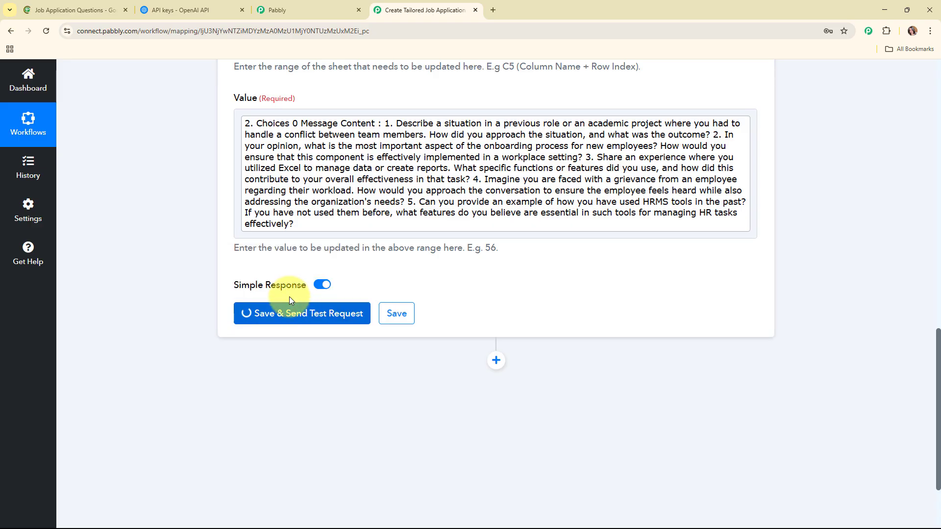
scroll(815, 316, down, 3)
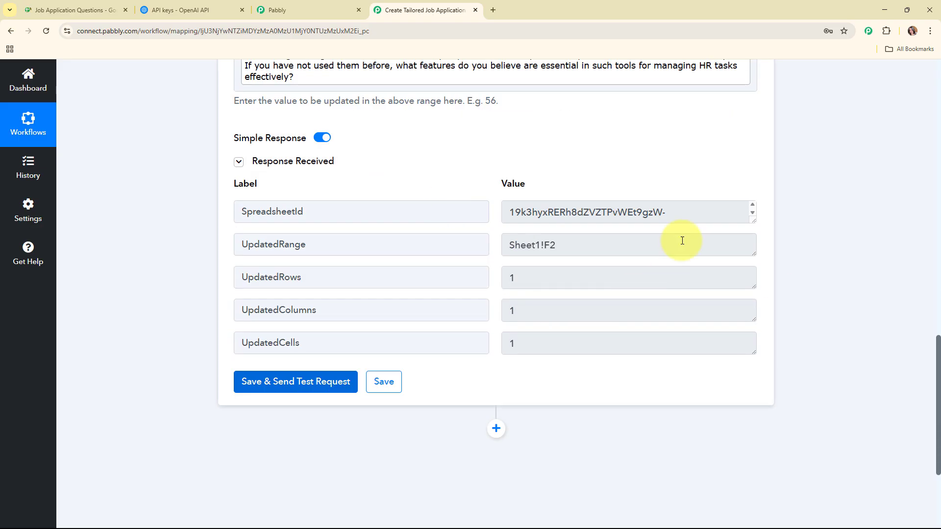
scroll(840, 325, up, 9)
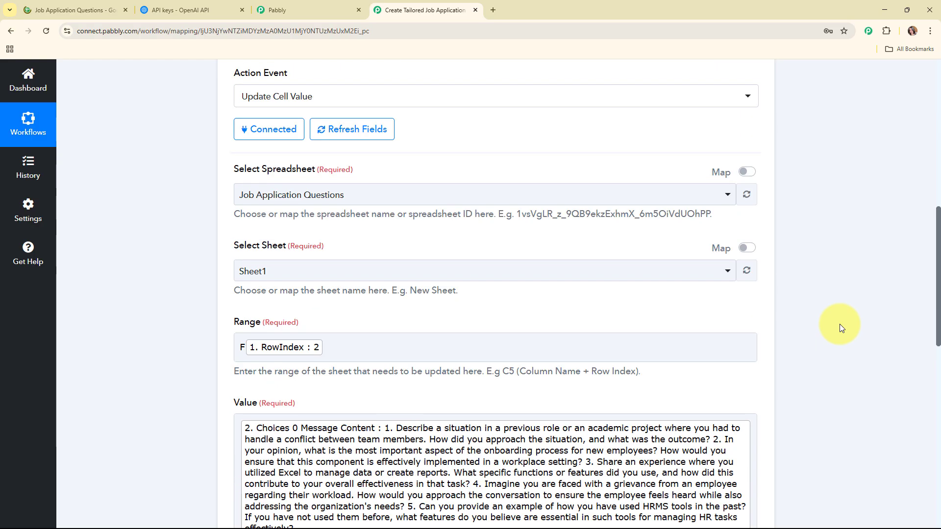
scroll(840, 325, up, 3)
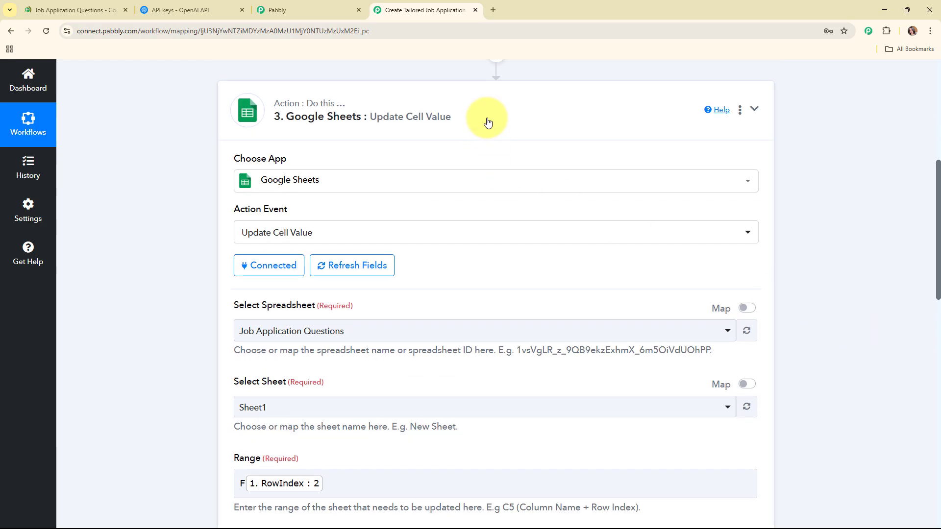
click(565, 112)
scroll(556, 311, up, 7)
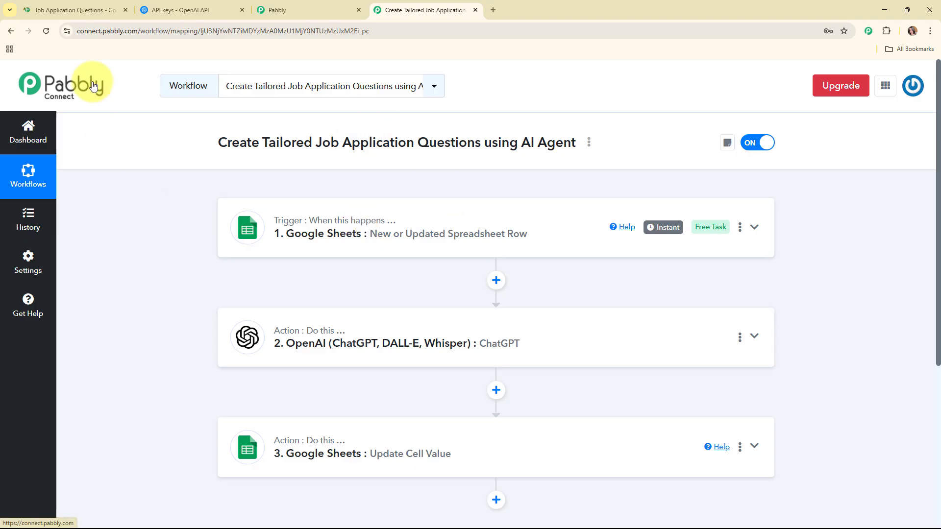
Step: Switch to the Job Application Questions spreadsheet in Google Sheets and examine the full Questions Generated text for the HR Executive row
key(ctrl+1)
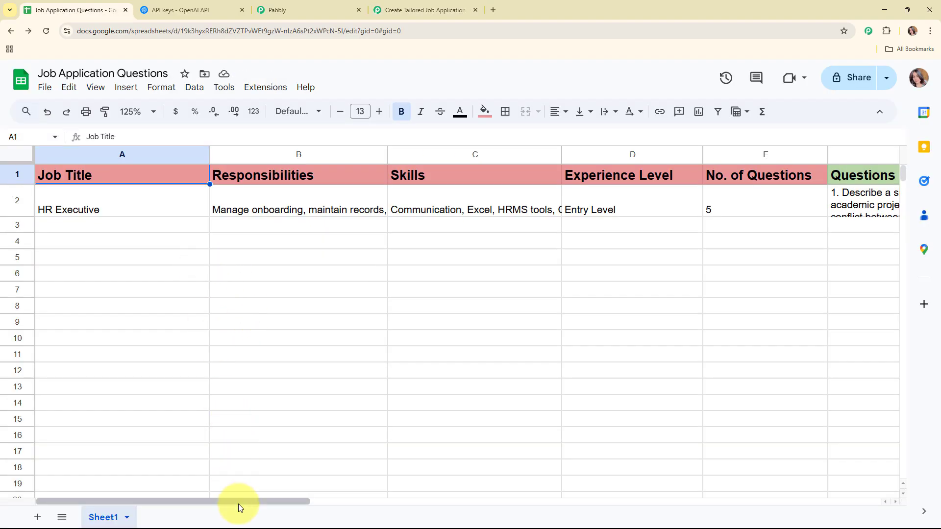
drag(238, 504, 396, 501)
double_click(466, 204)
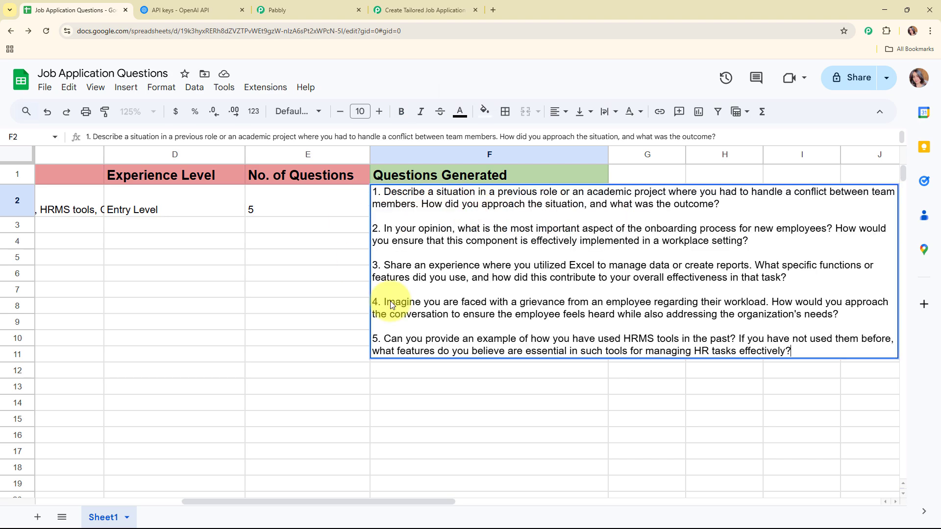
click(283, 226)
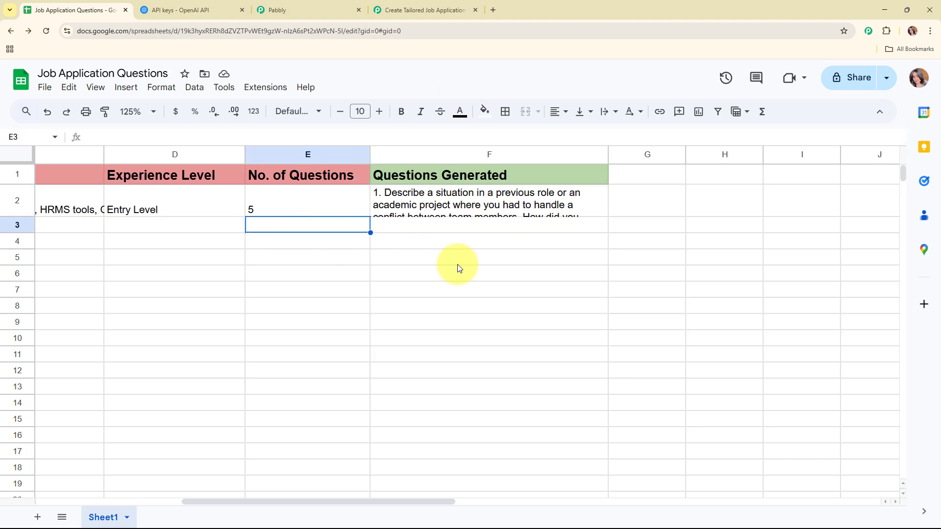
Step: Return to the Pabbly Connect workflow and review its title and overall sequence of steps
click(400, 9)
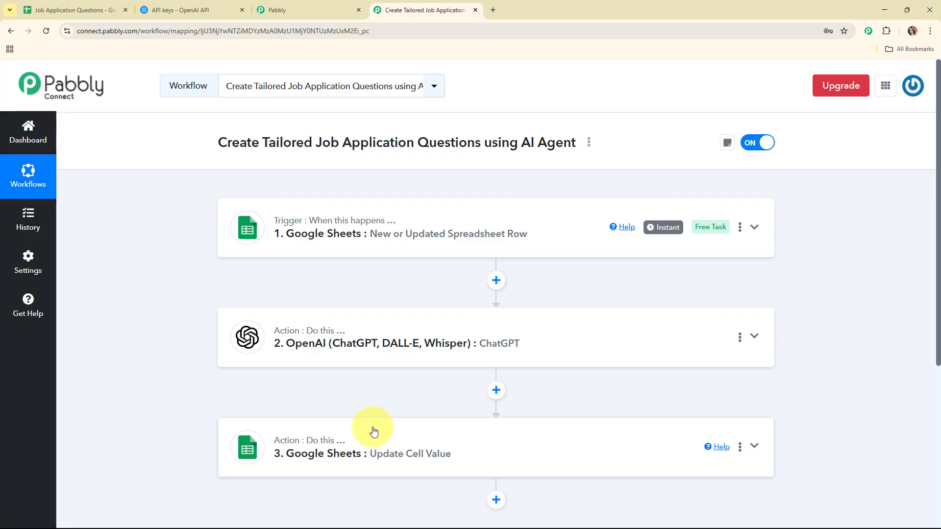
drag(218, 143, 438, 158)
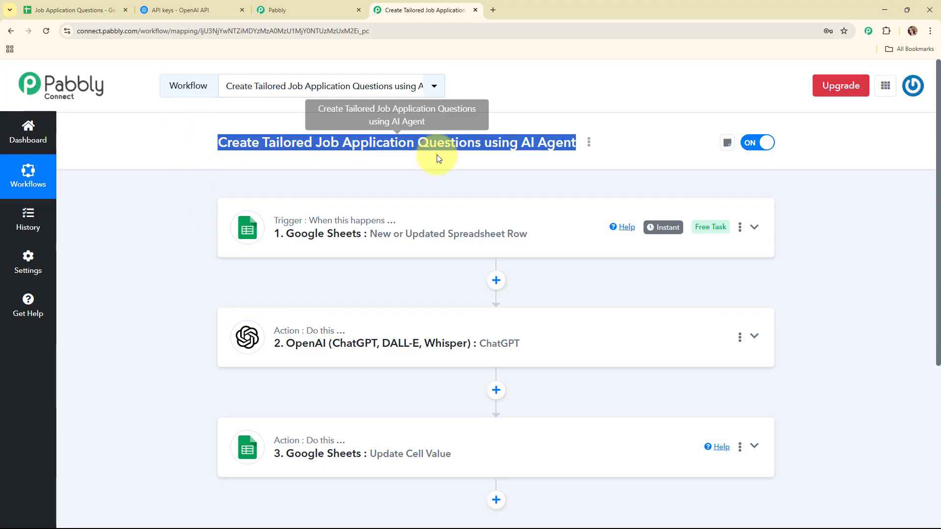
click(588, 174)
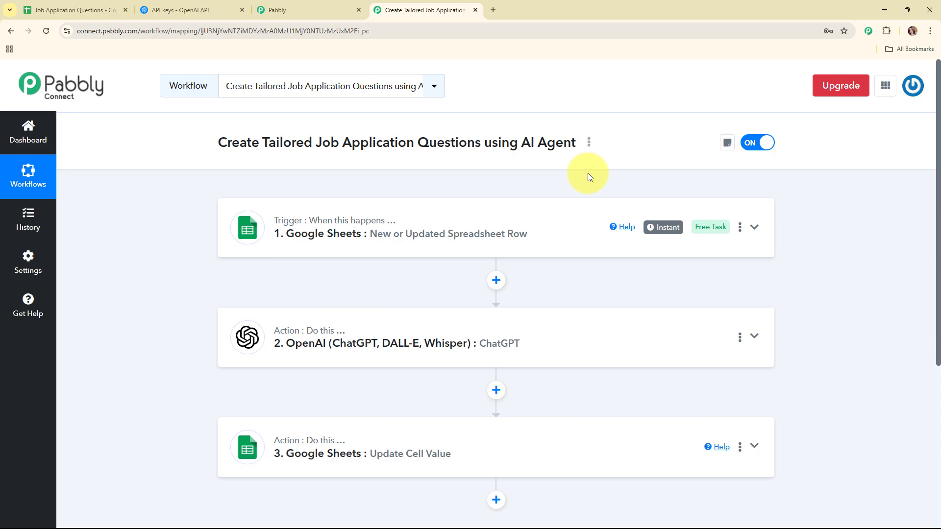